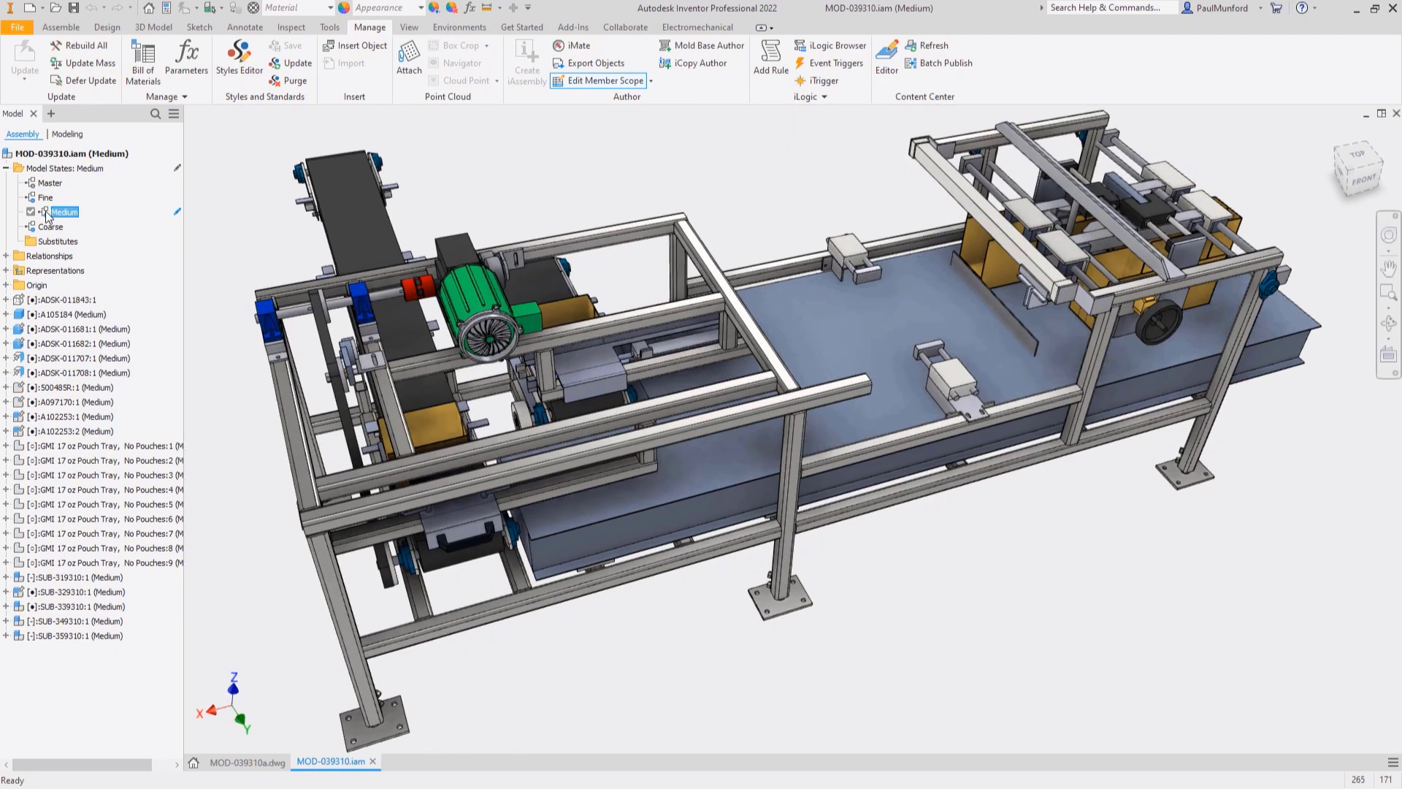
Switch the assembly to Coarse and back to Medium, and show the drawing view in Medium.
double_click(49, 227)
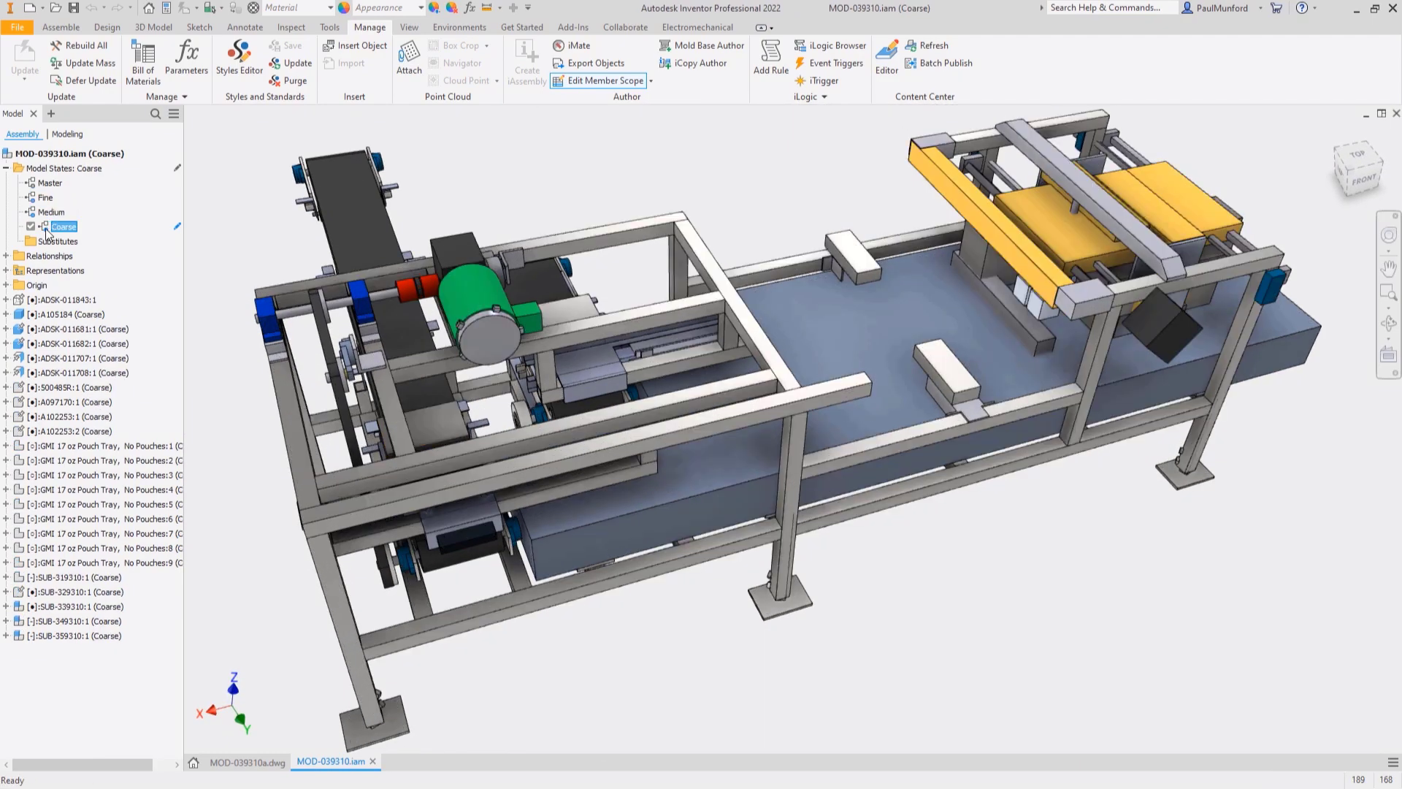
double_click(49, 213)
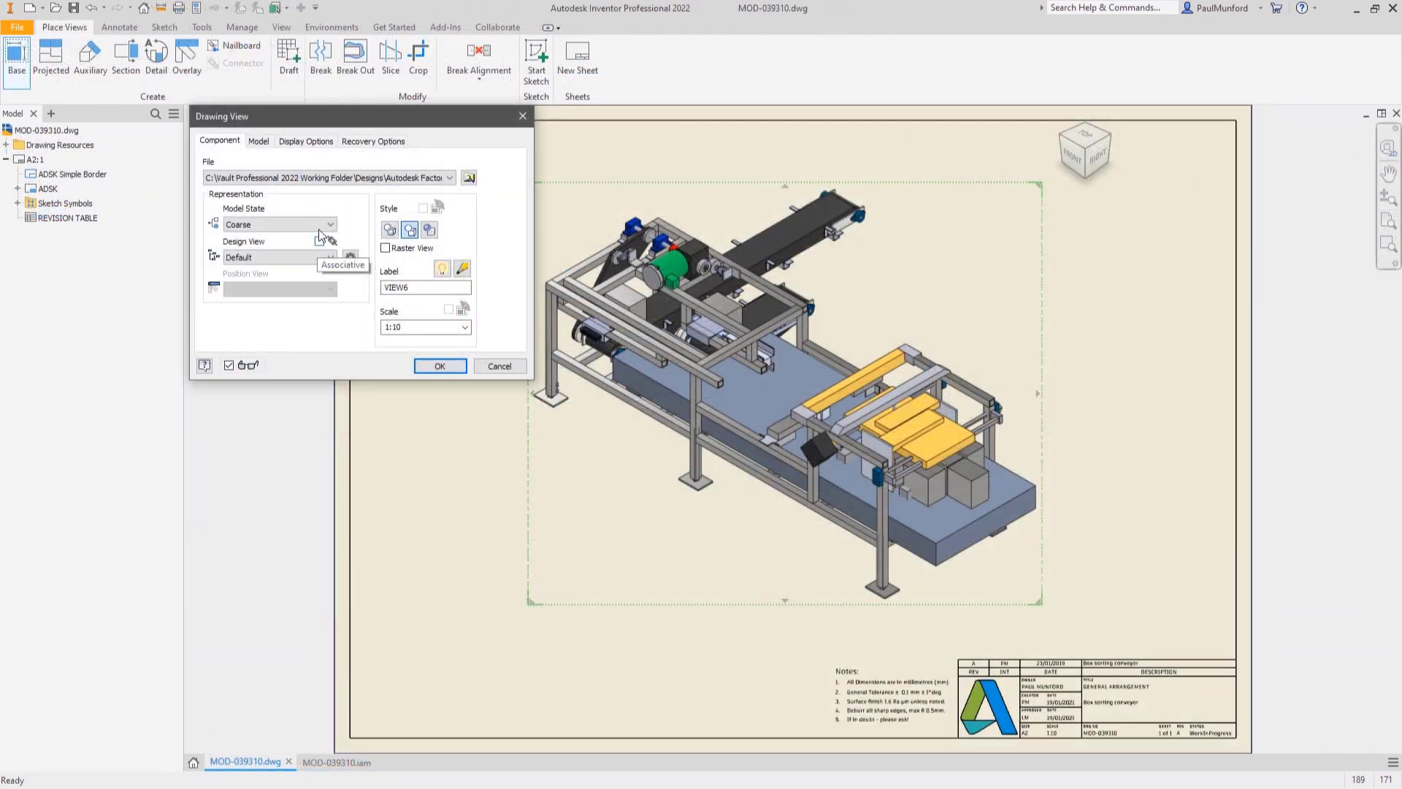
left_click(322, 226)
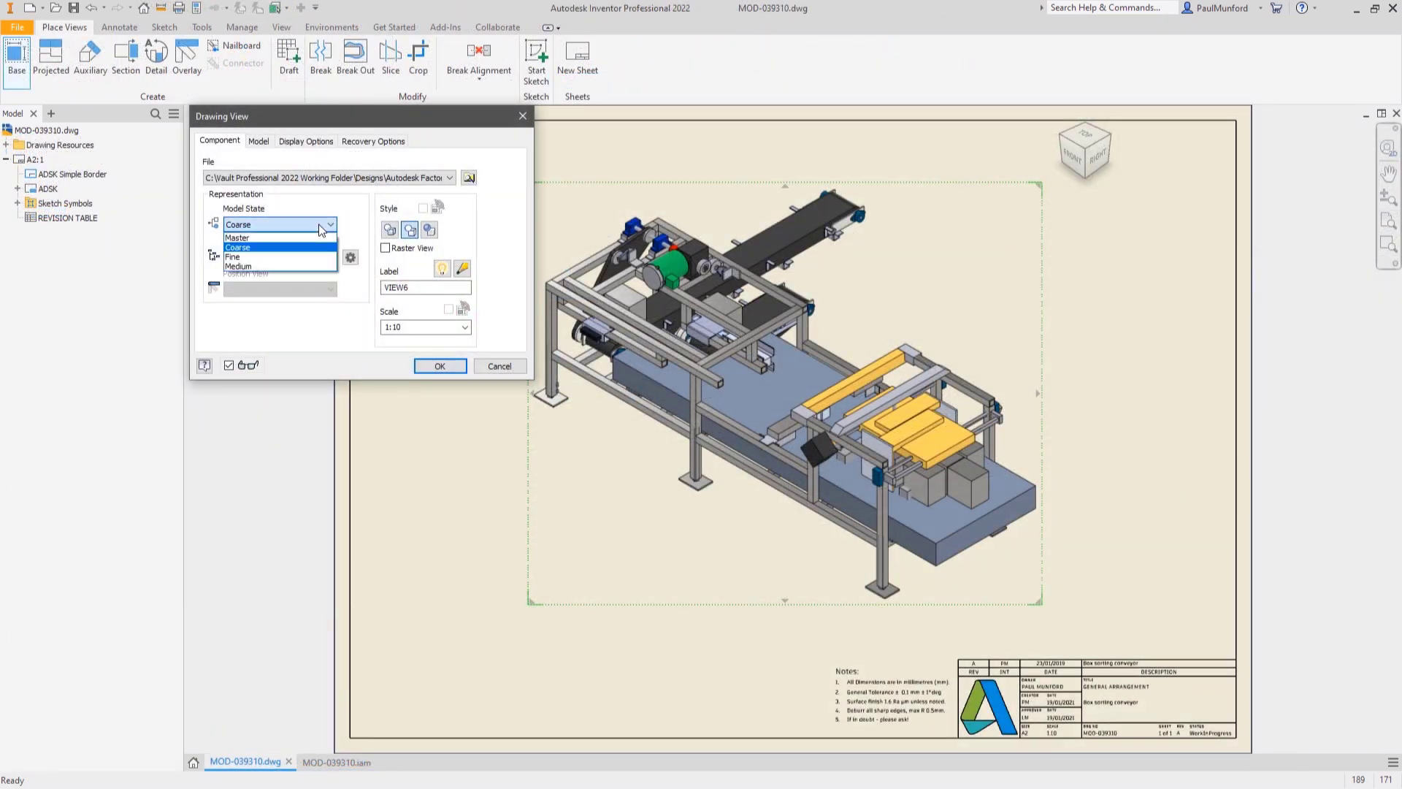
left_click(317, 264)
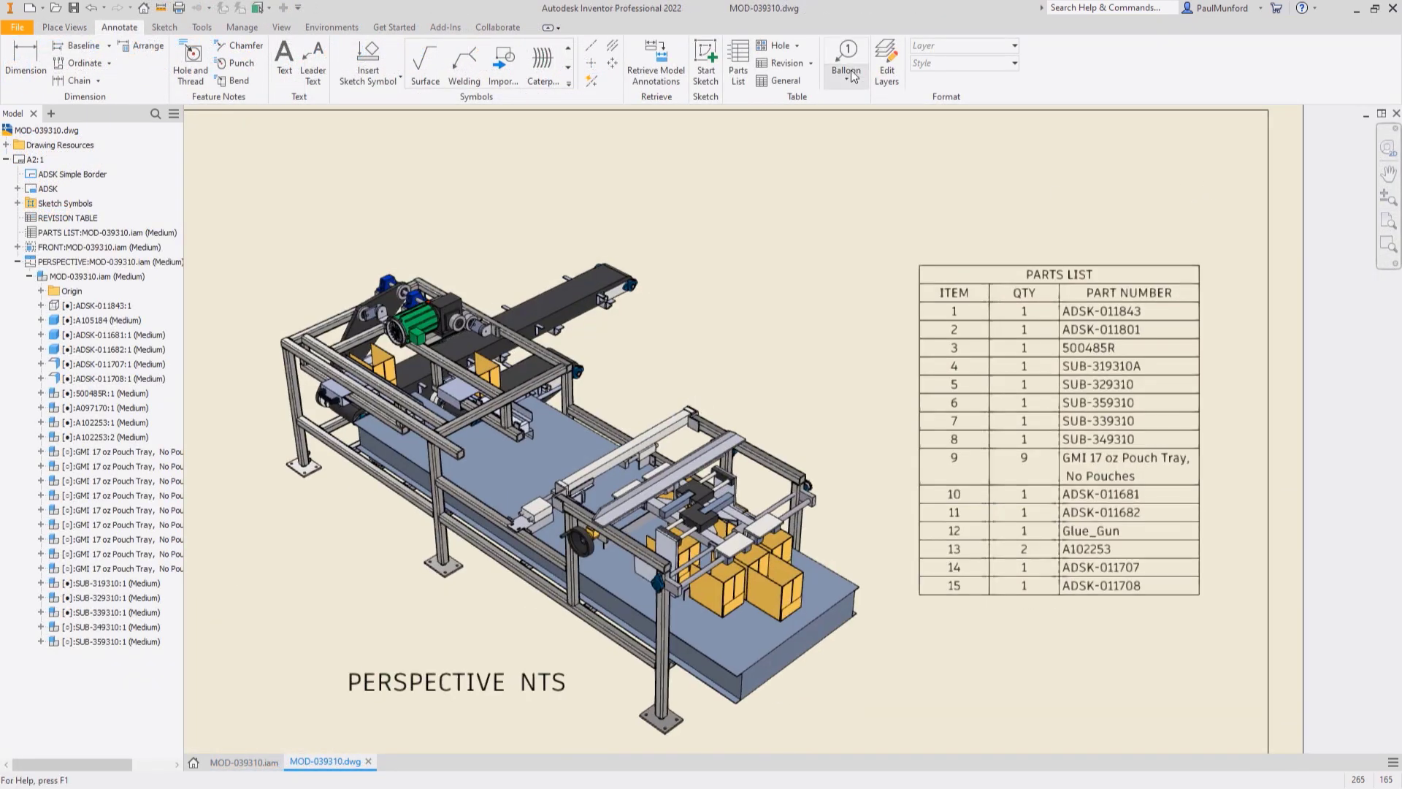
Place item balloons on the conveyor drawing, starting with balloon 8.
left_click(845, 62)
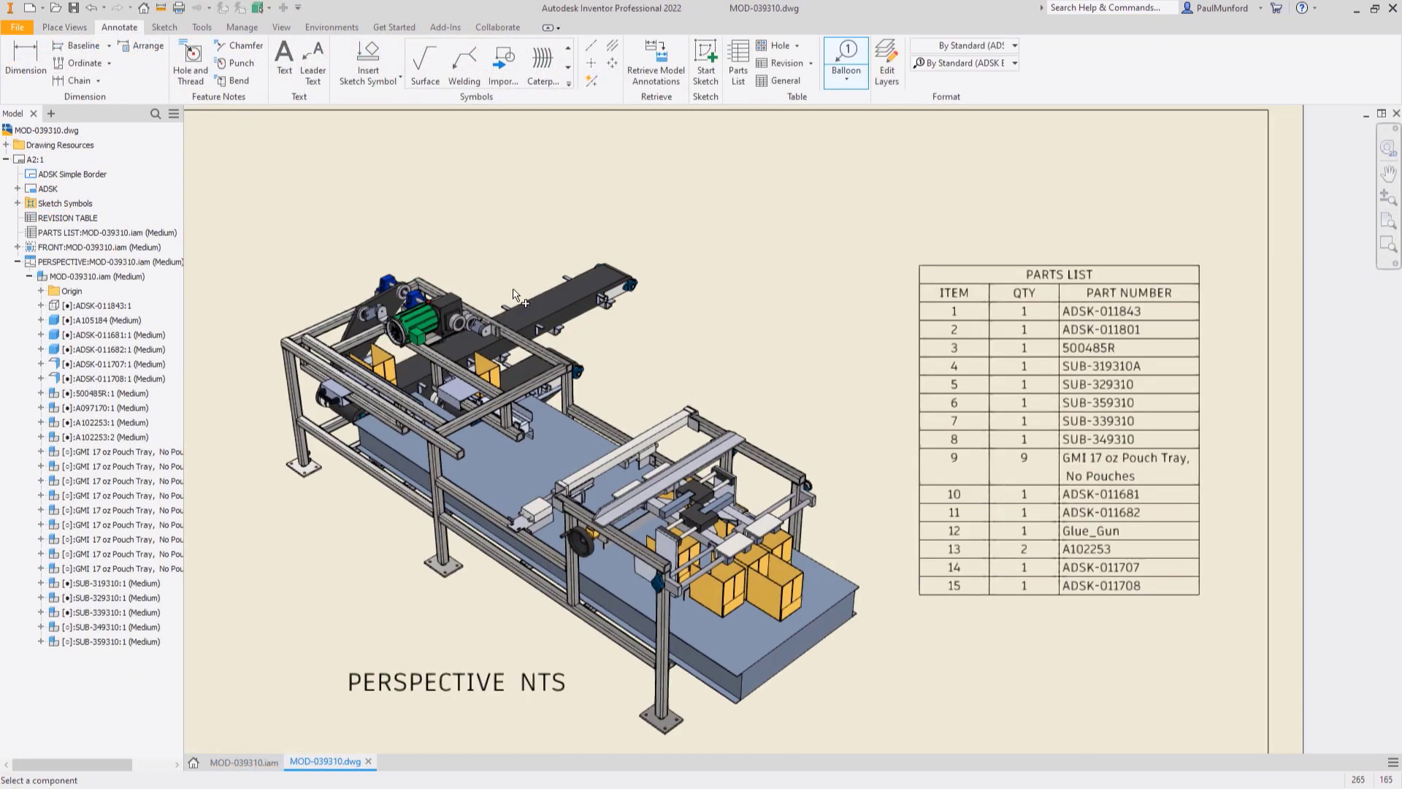
left_click(515, 303)
left_click(513, 206)
left_click(576, 368)
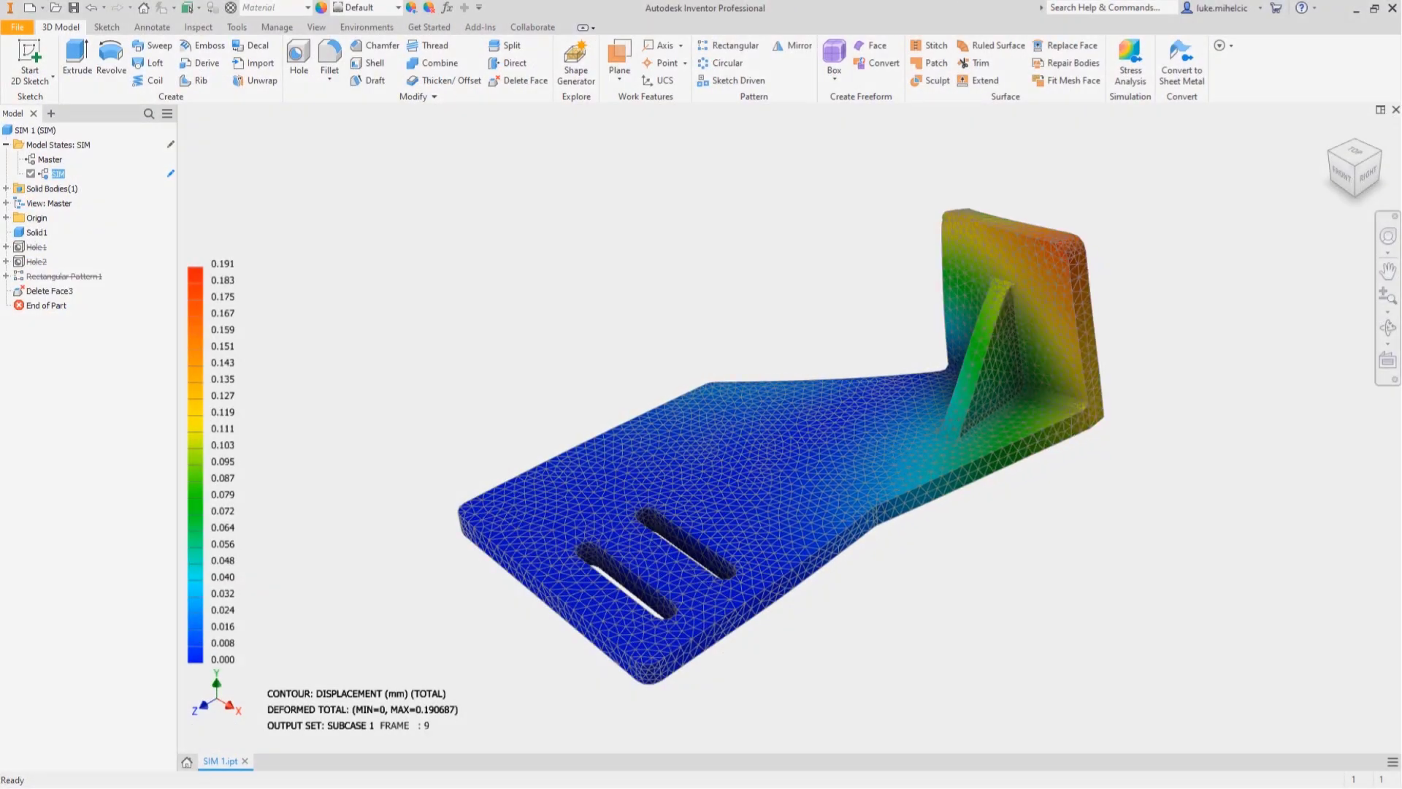
Simplify the factory from the Revit Export view as RVT, excluding small parts, using envelopes, removing internal parts.
left_click(604, 61)
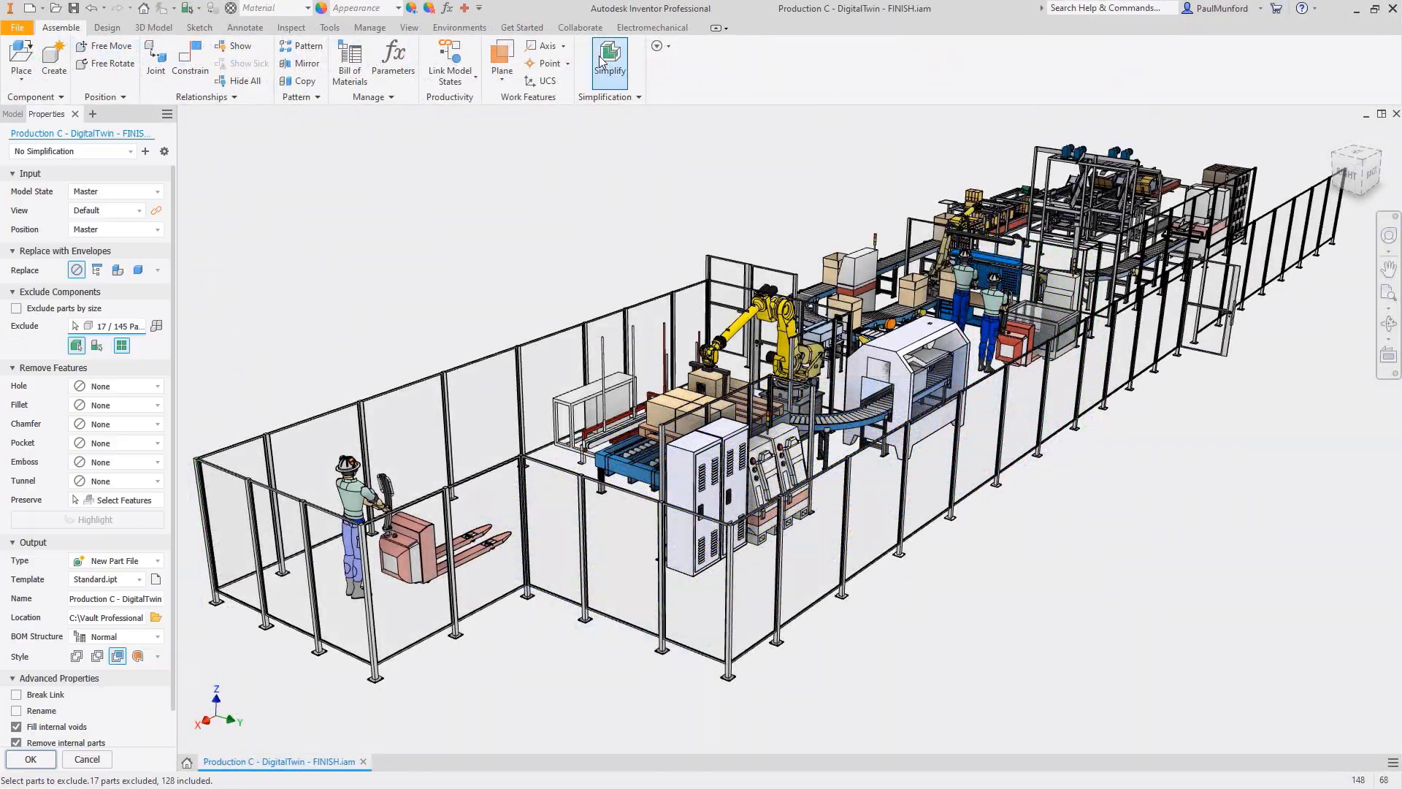
left_click(135, 211)
left_click(128, 260)
left_click(157, 560)
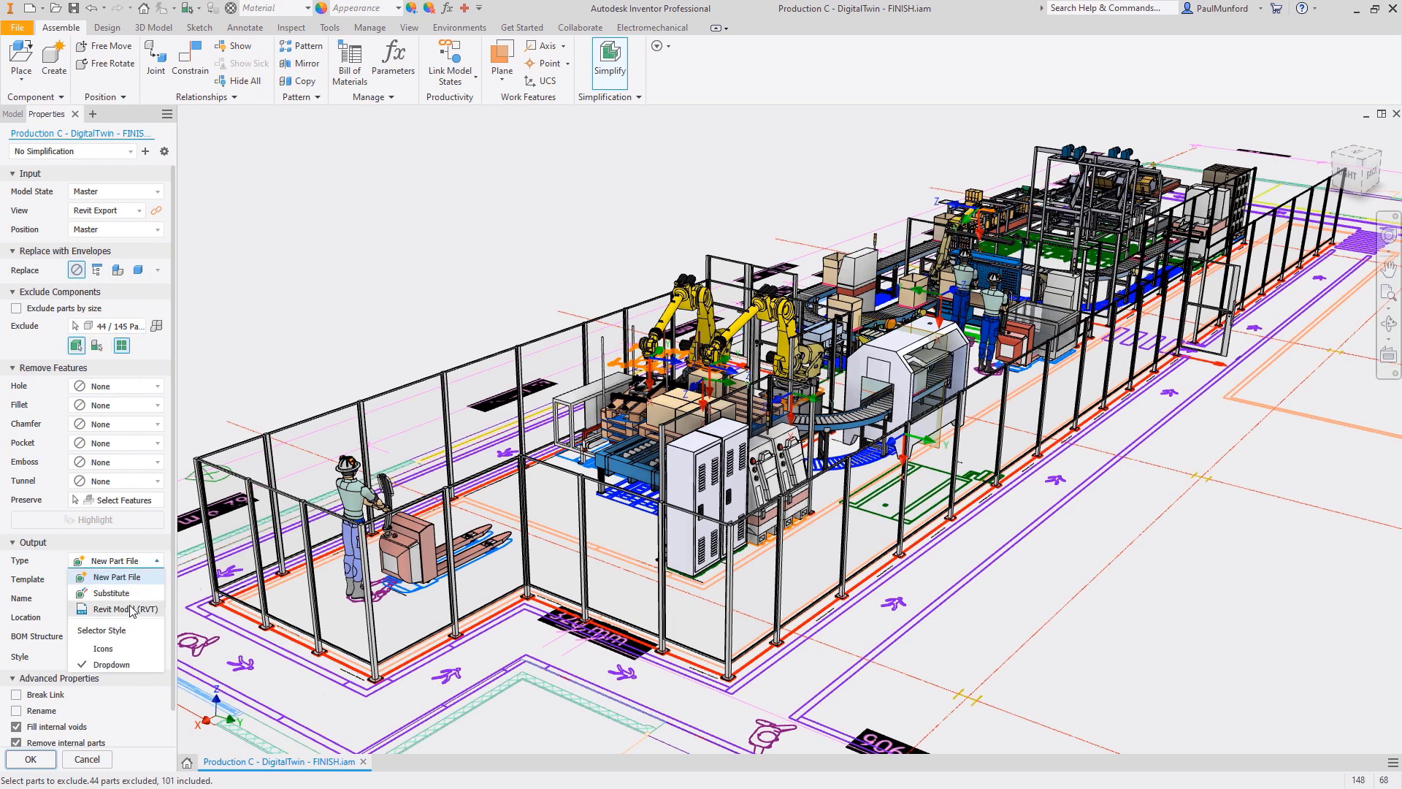
left_click(109, 606)
left_click(16, 308)
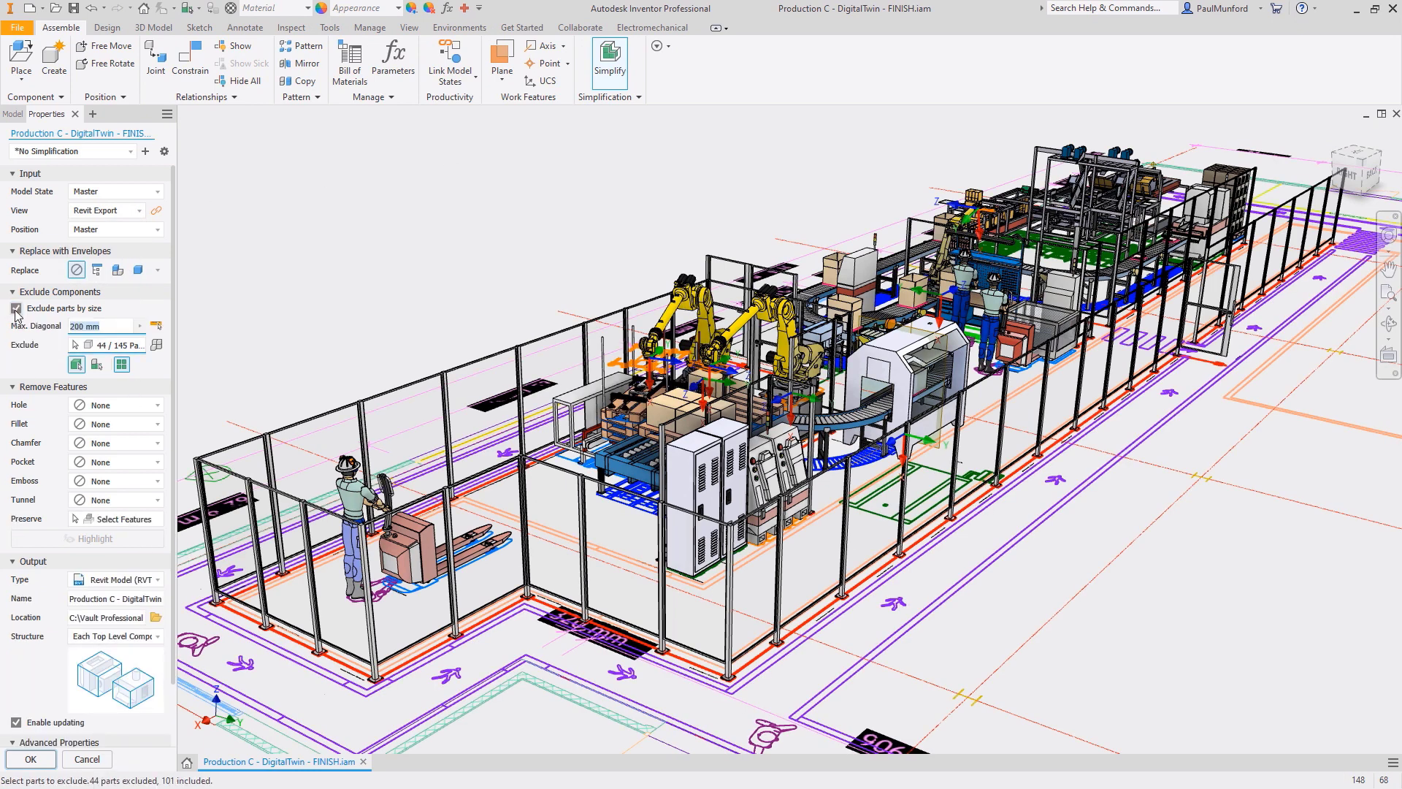
left_click(119, 271)
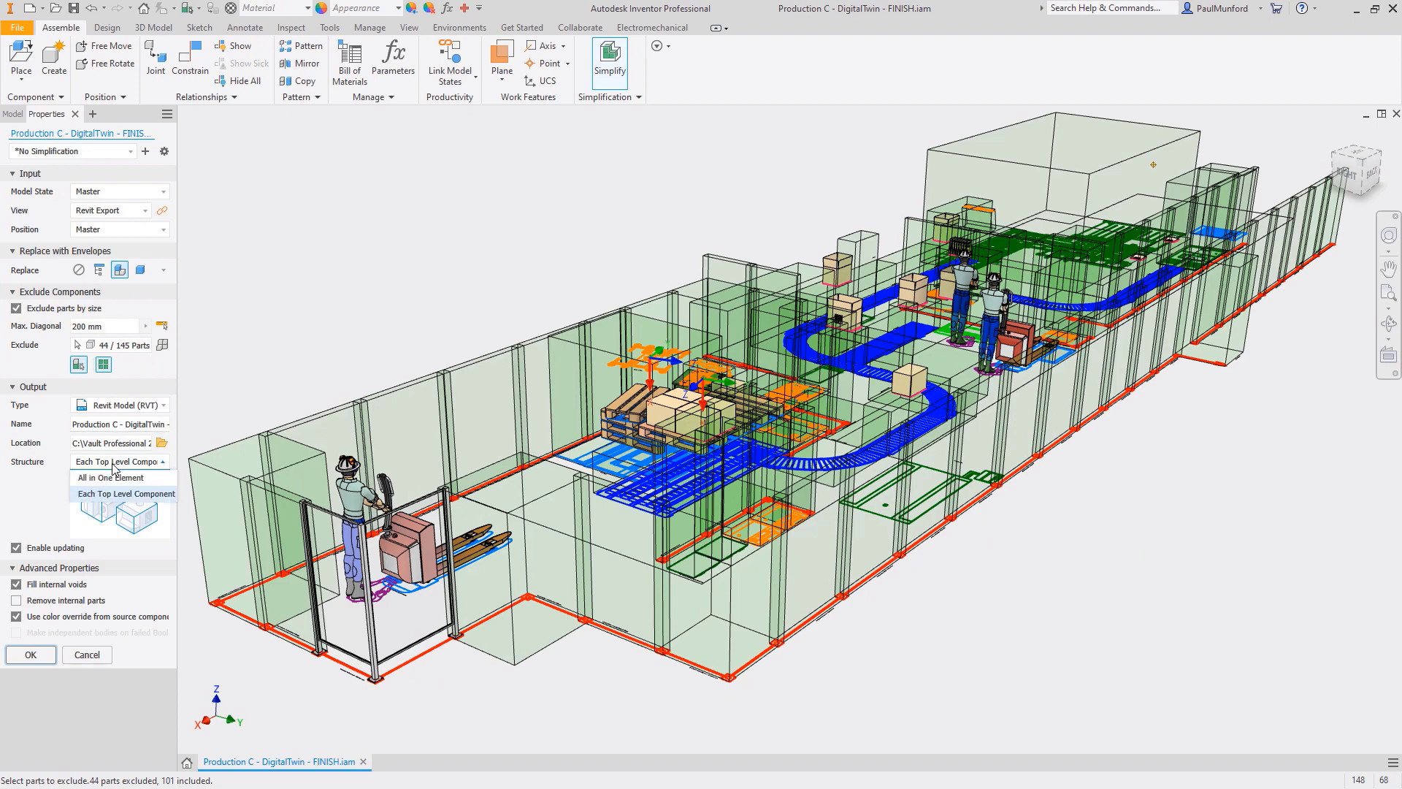
left_click(81, 601)
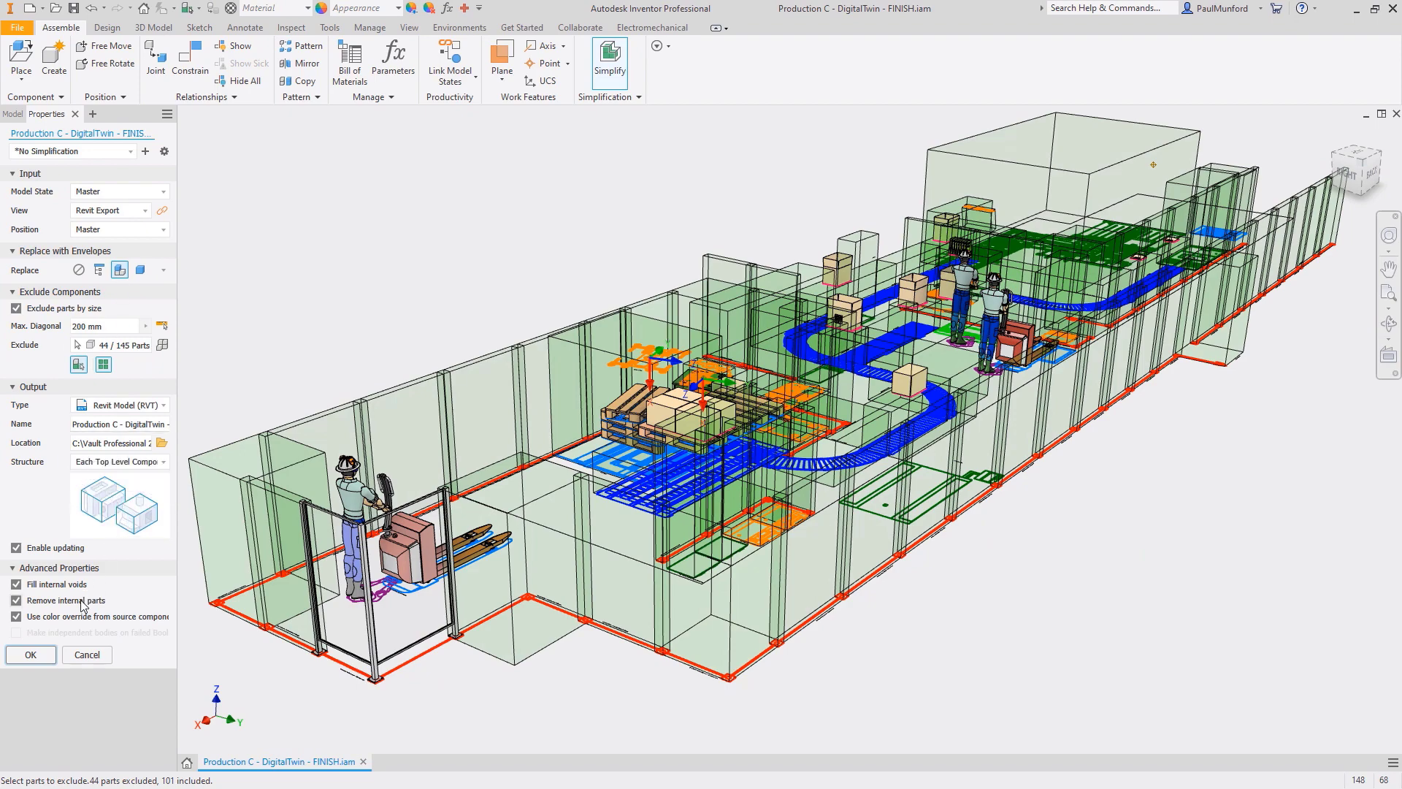
left_click(46, 659)
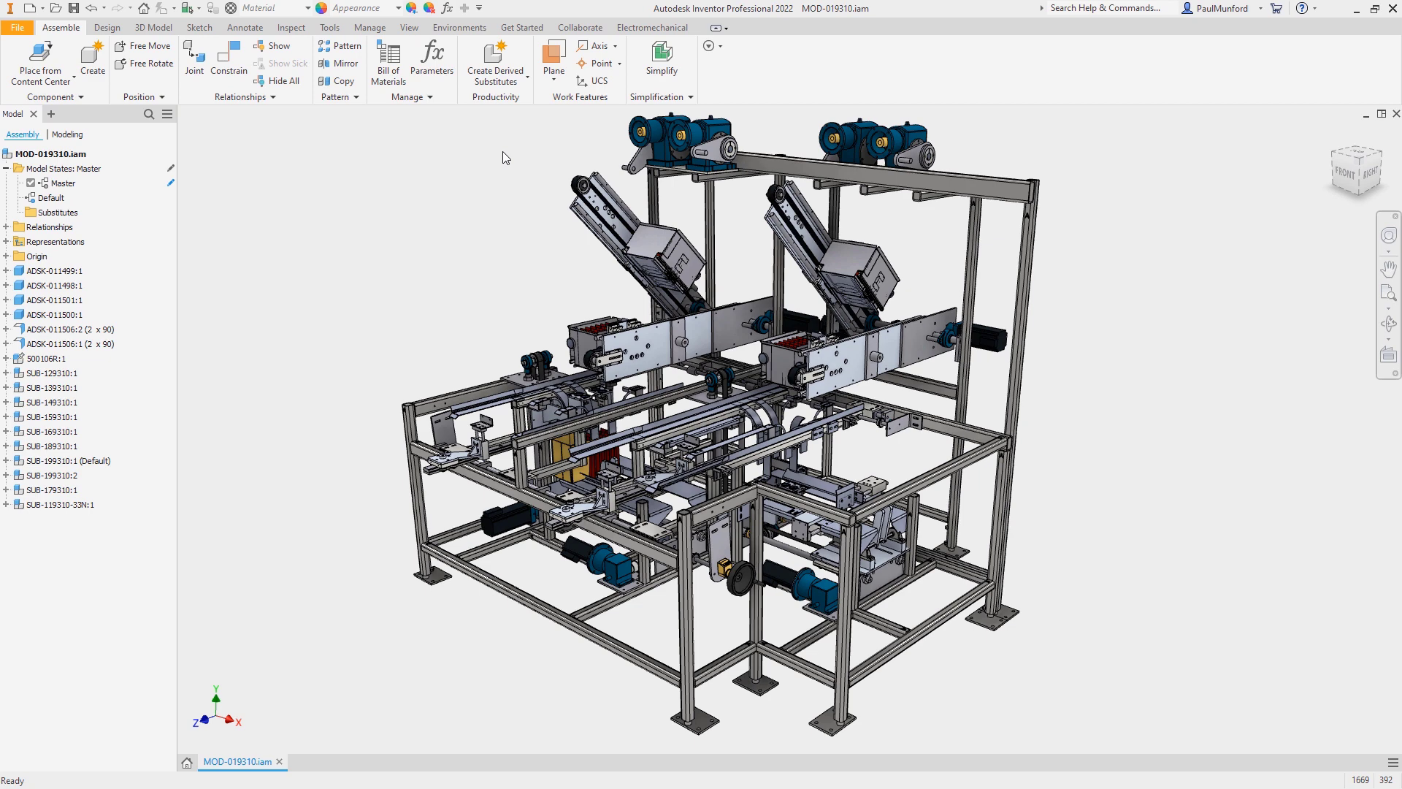
Start Simplify on MOD-019310, dock its settings beside the model tree, and expand Output.
left_click(659, 68)
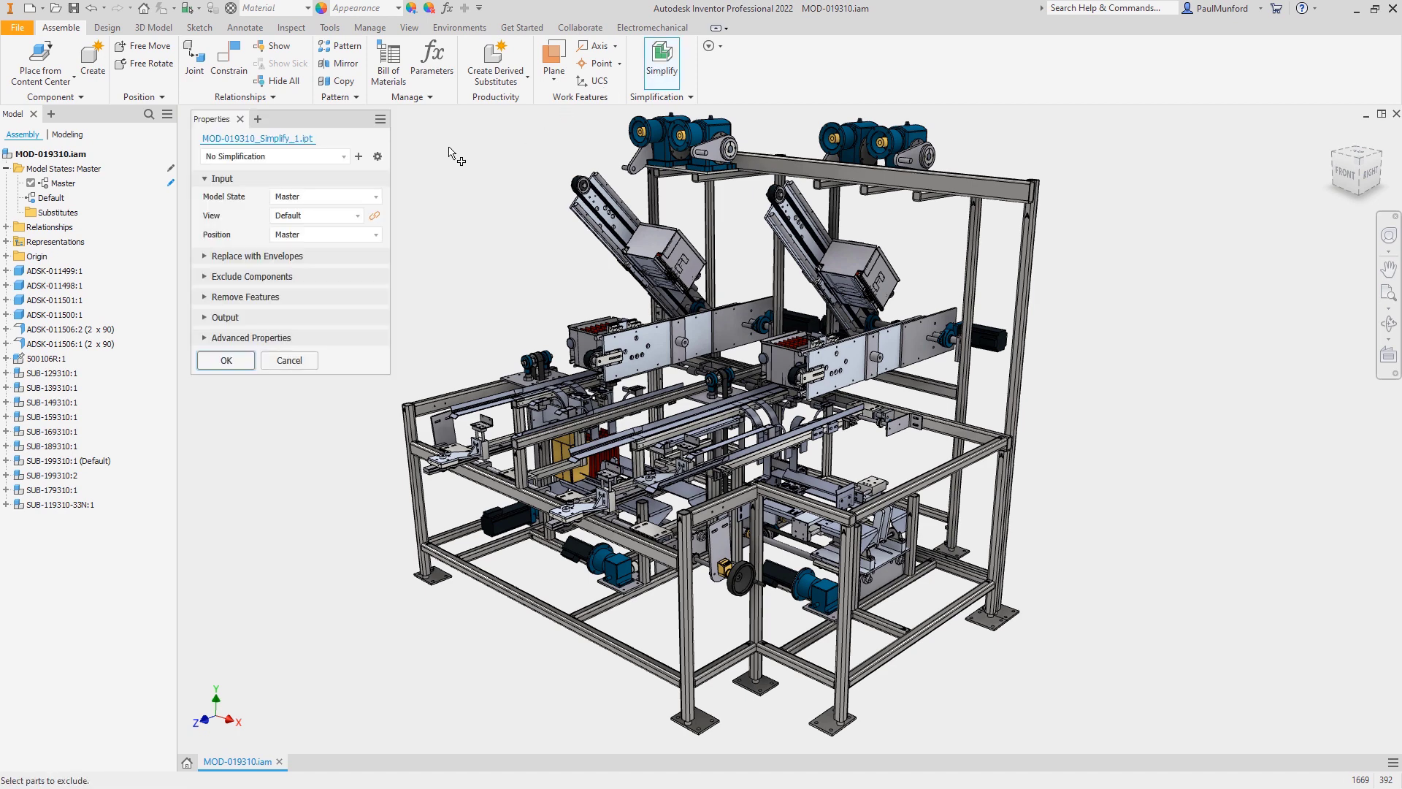
left_click_drag(327, 119, 165, 99)
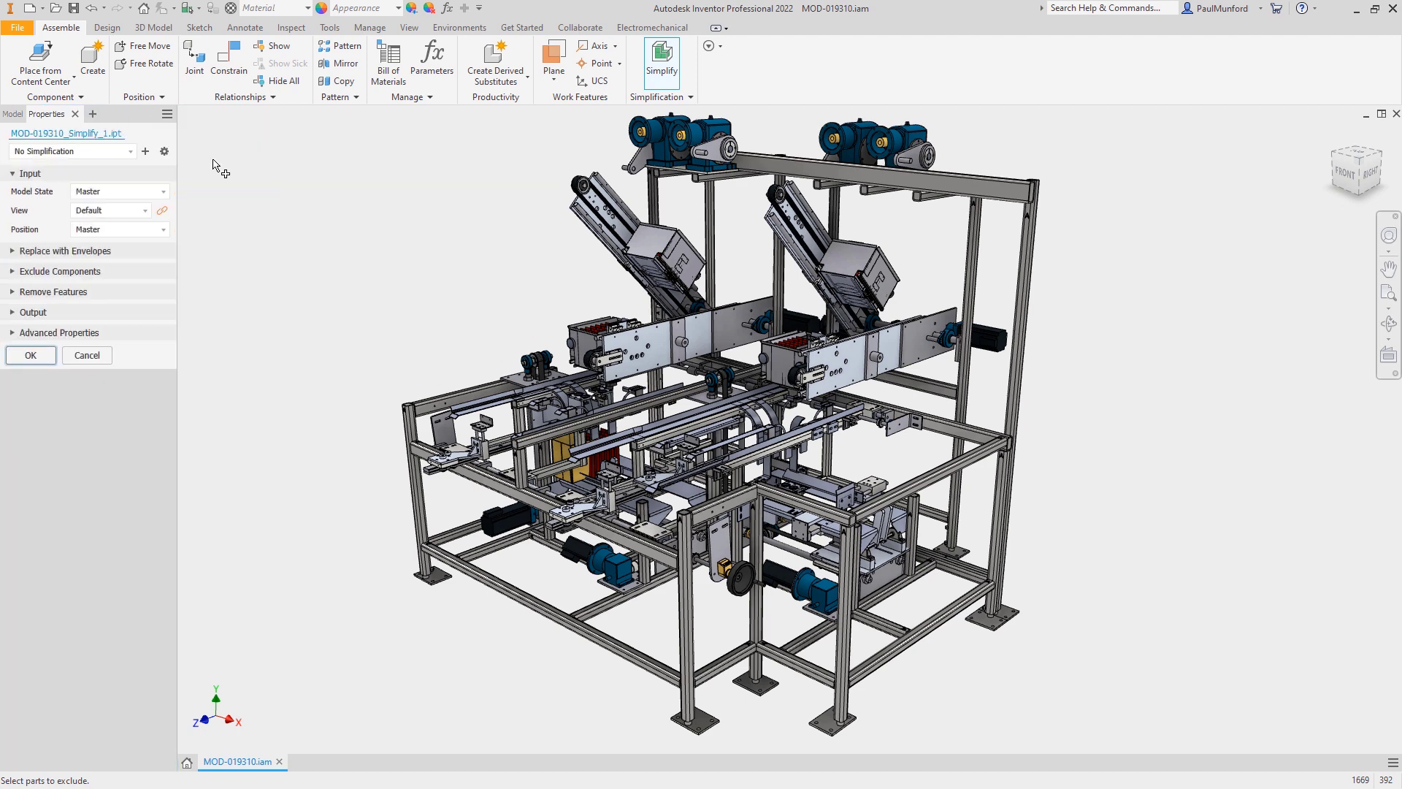
left_click(20, 314)
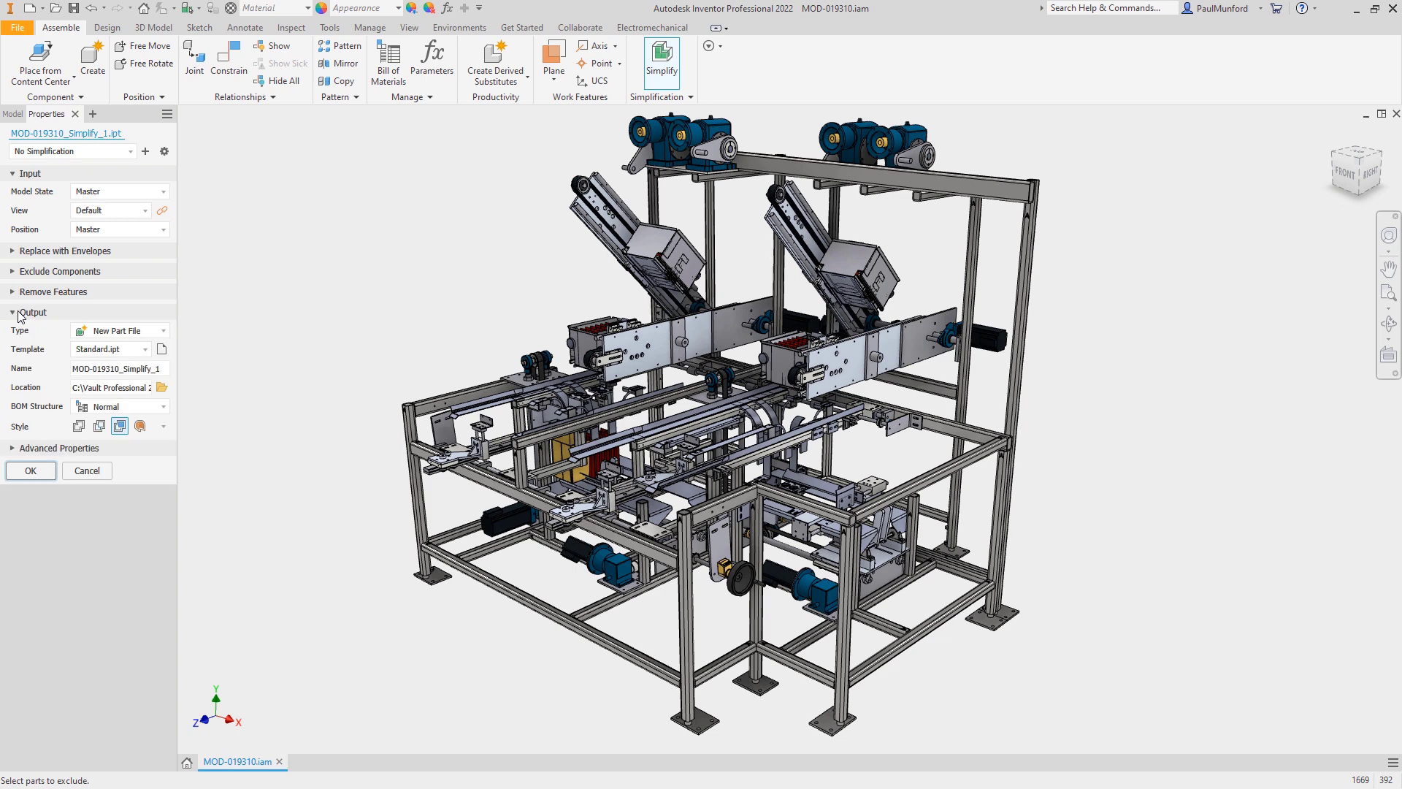
left_click(155, 331)
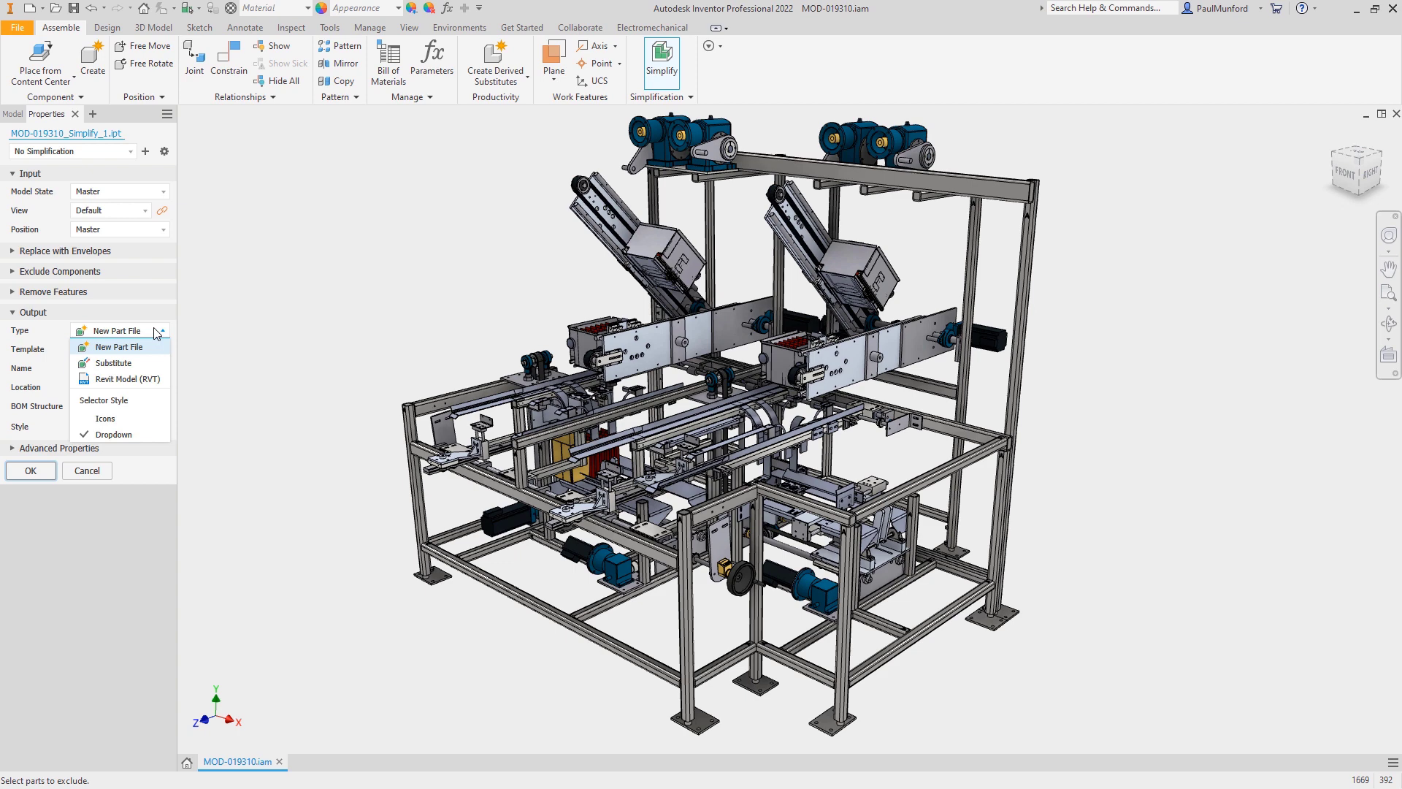
left_click(156, 333)
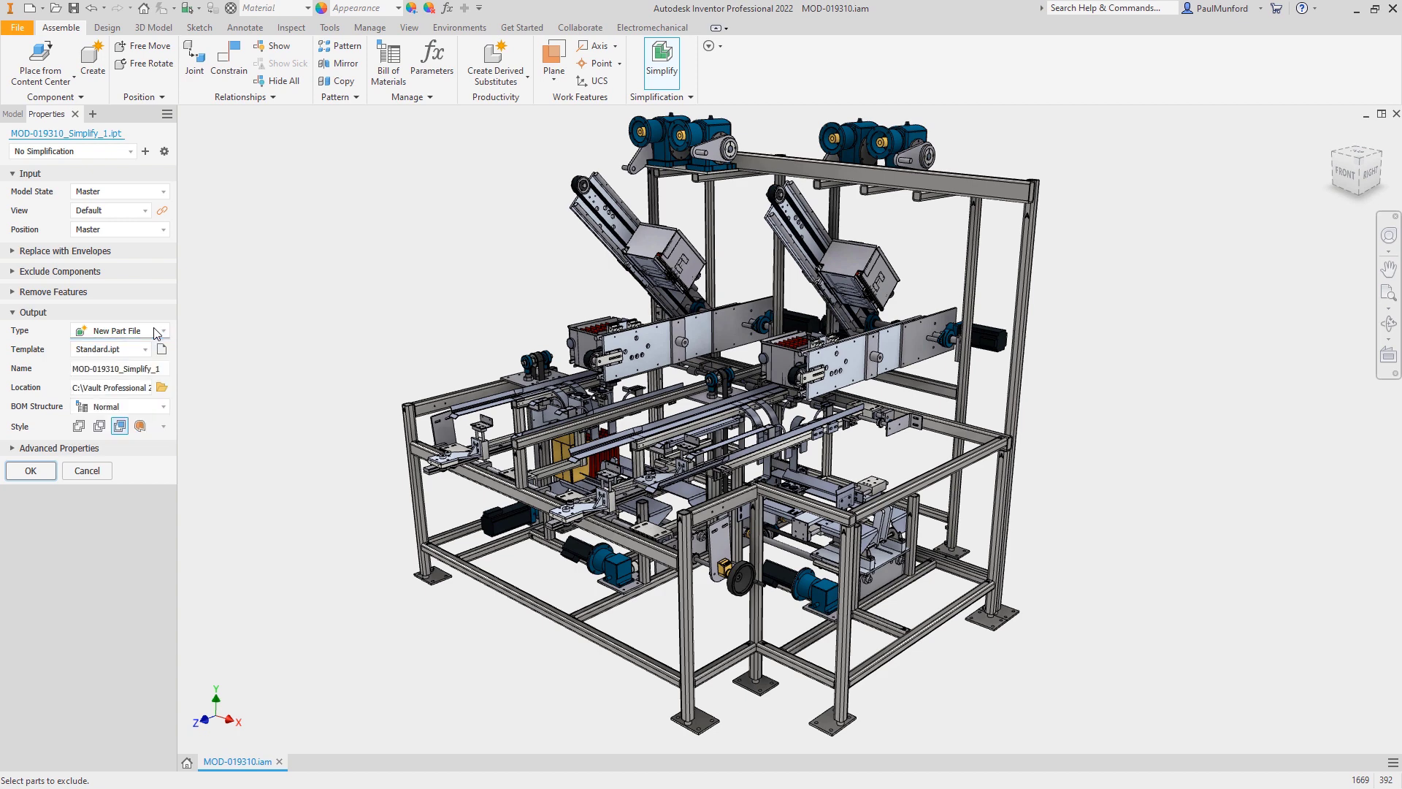
left_click(143, 191)
left_click(58, 214)
left_click(87, 212)
left_click(58, 219)
left_click(135, 232)
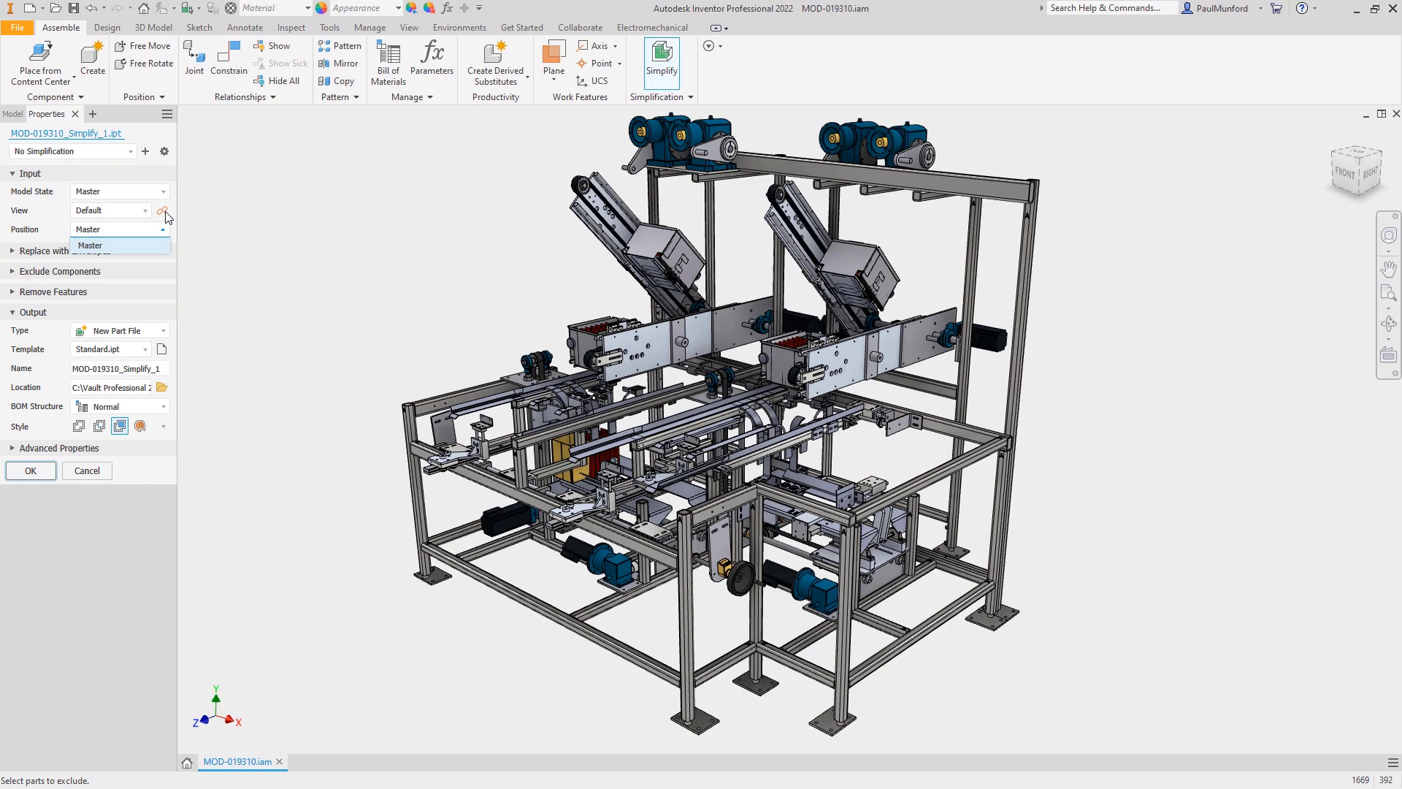
left_click(91, 246)
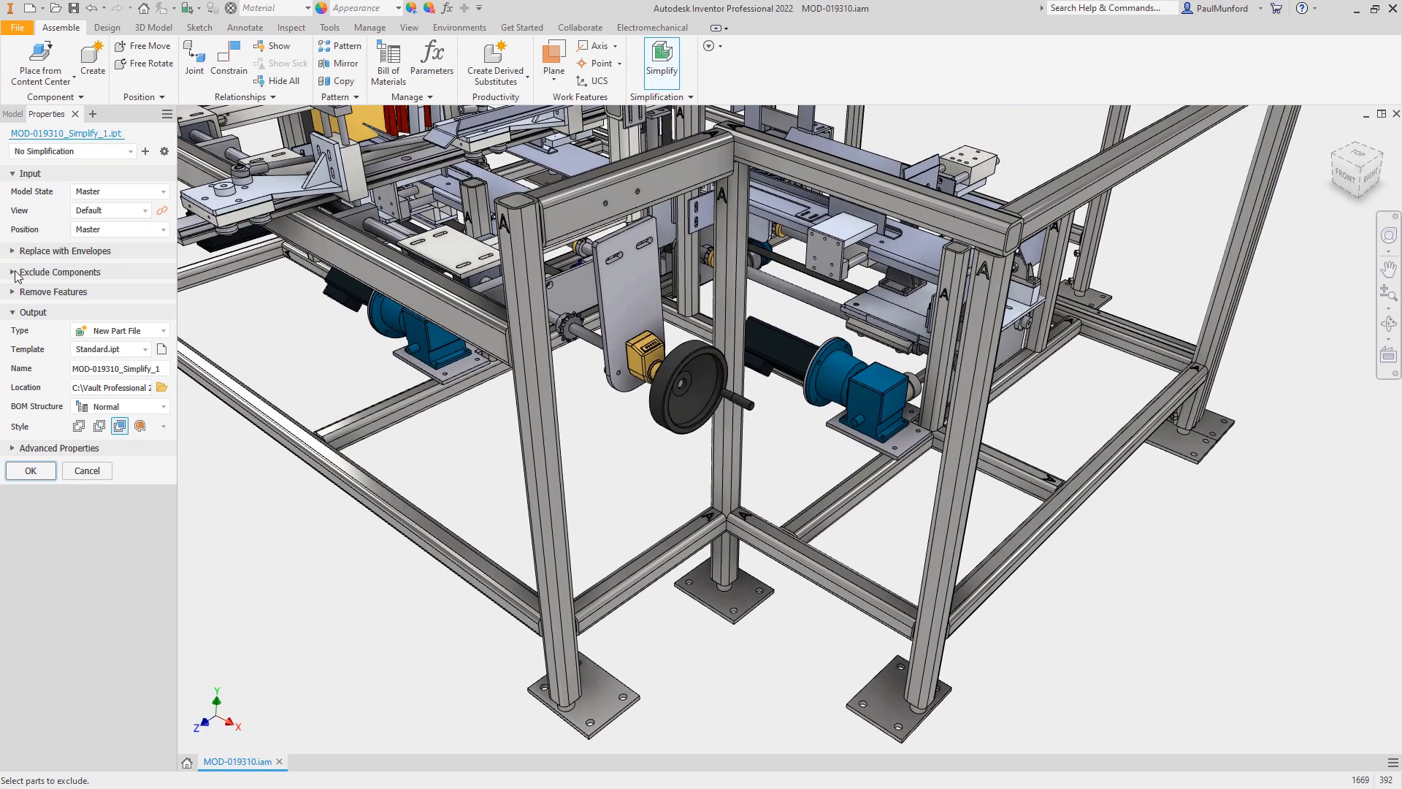
Turn on Exclude parts by size and enter a trial Max. Diagonal value.
left_click(15, 272)
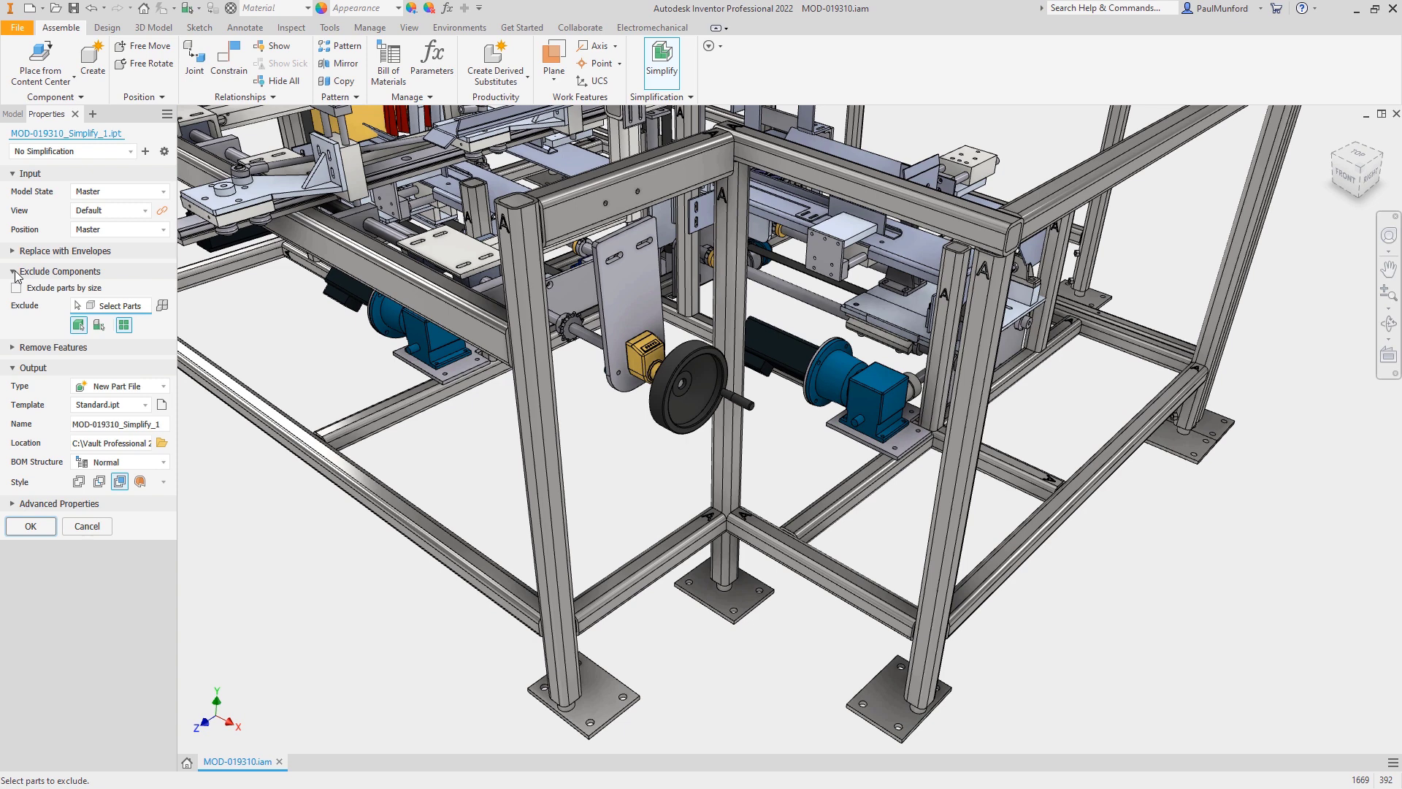
left_click(16, 289)
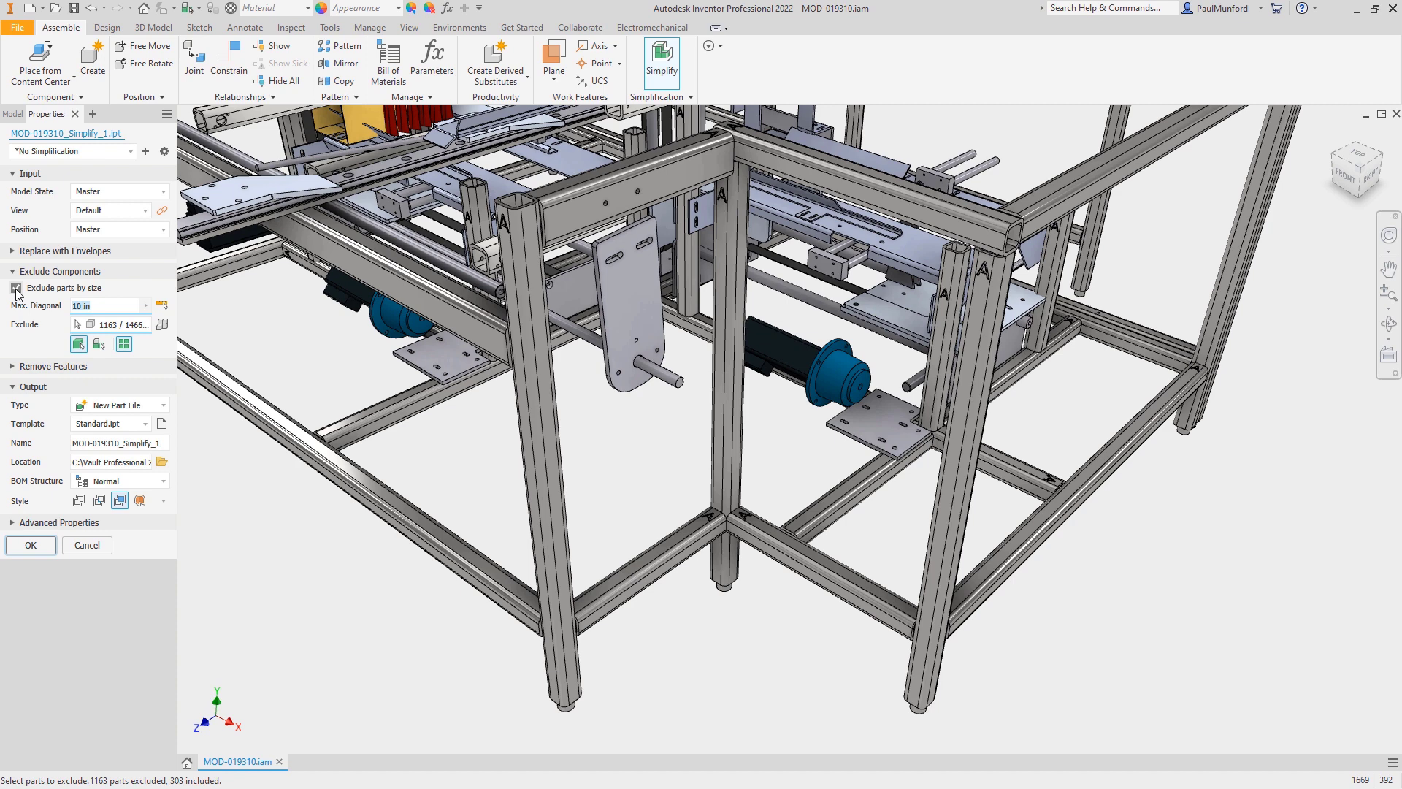
type("5")
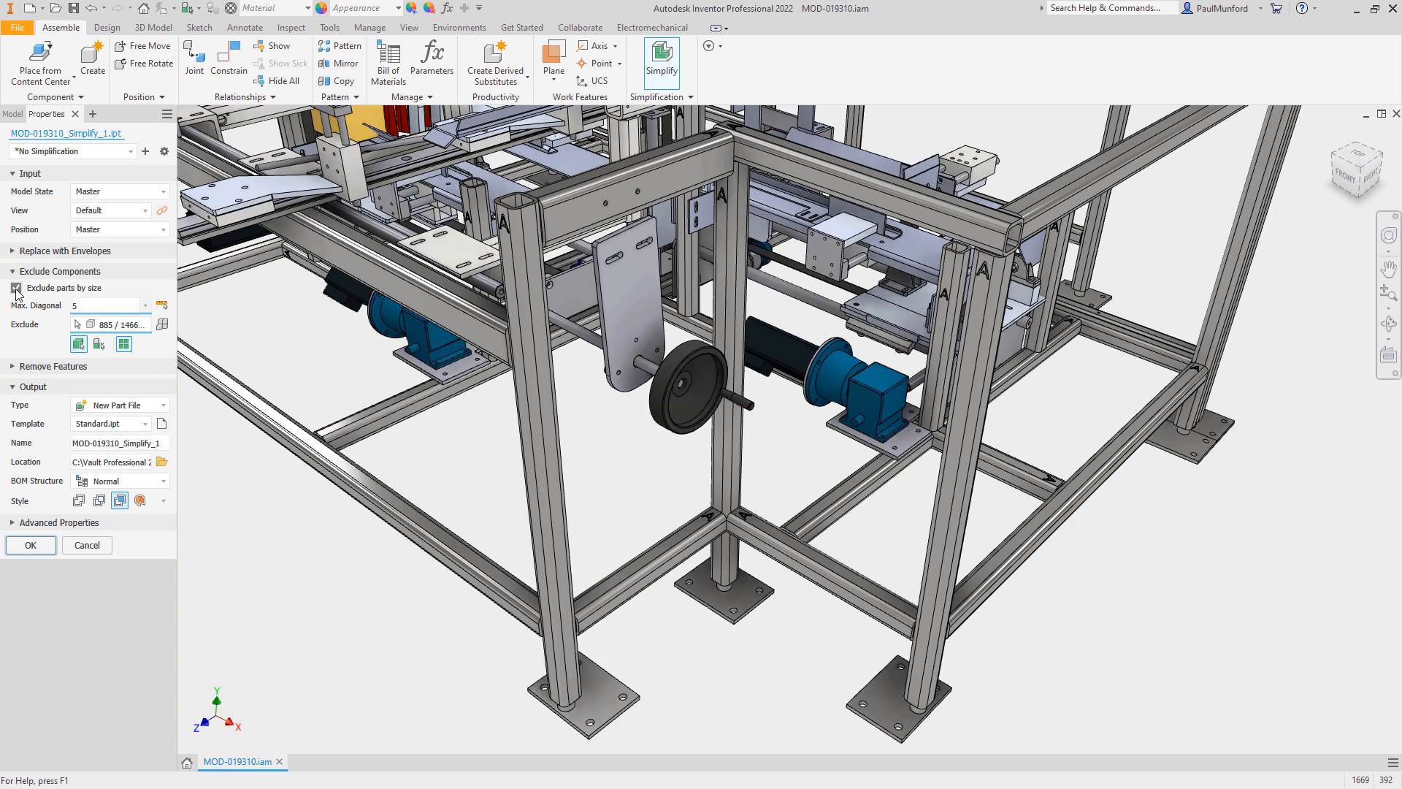
key("BackSpace")
type("2")
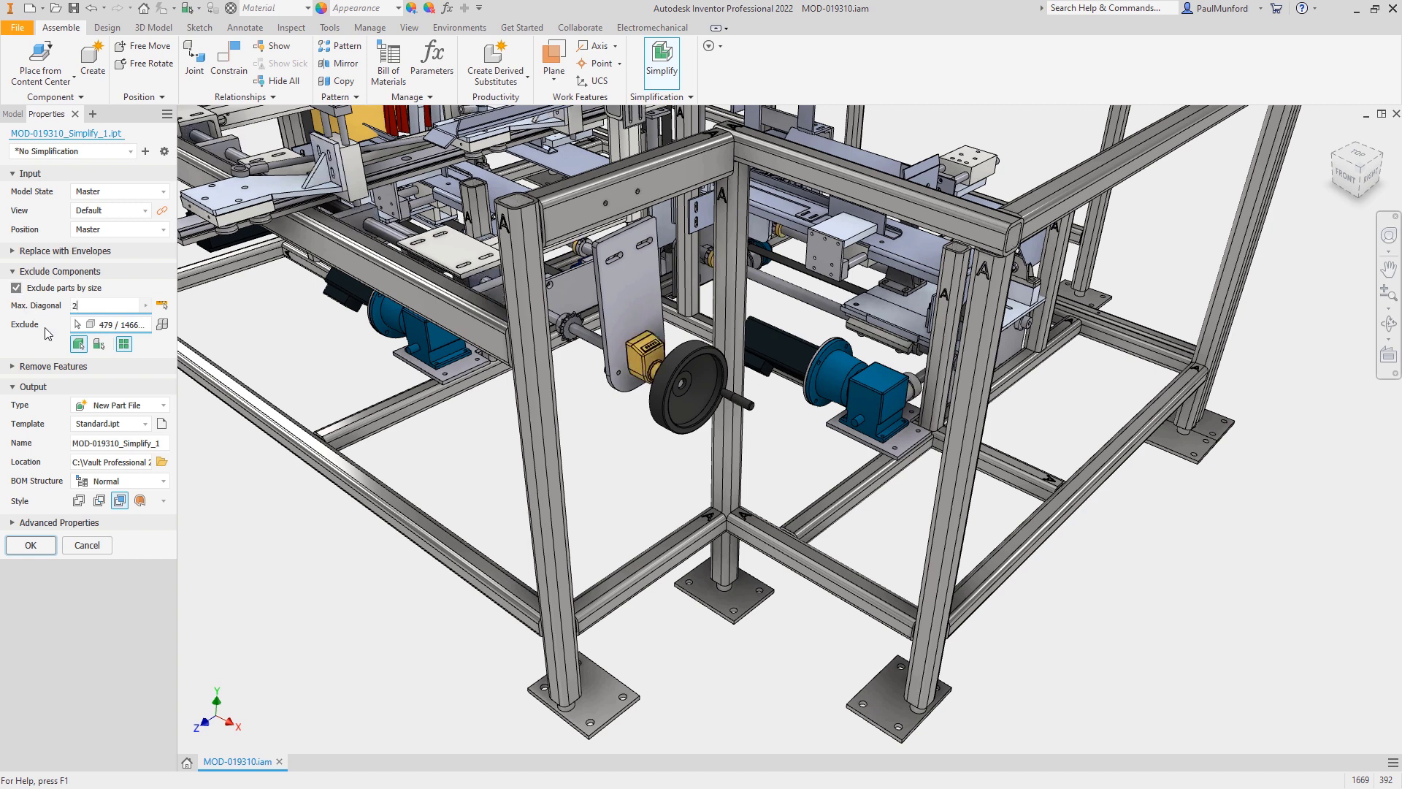
Measure a 1.837 in maximum diagonal from a small part, previewing included and excluded parts.
left_click(158, 327)
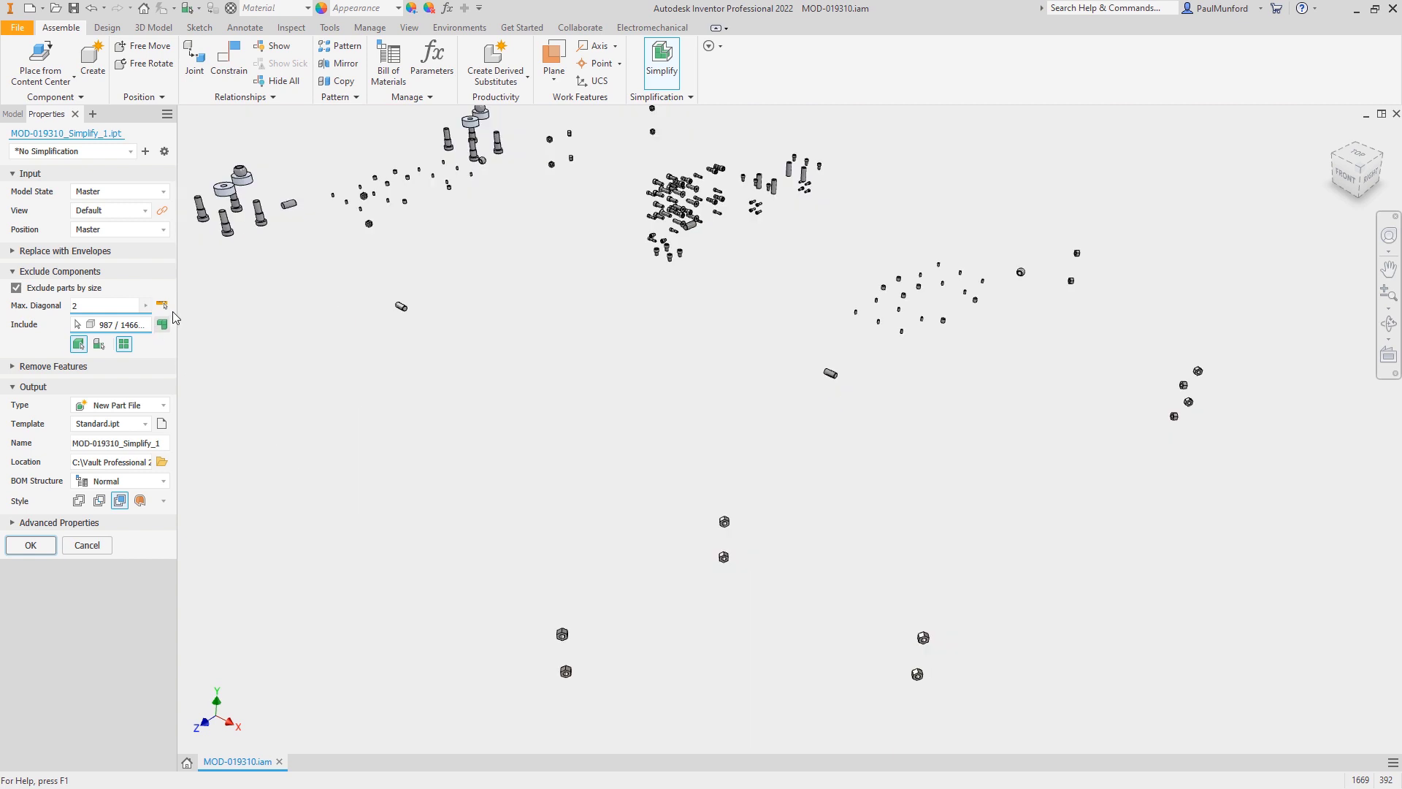
left_click(163, 306)
left_click(254, 180)
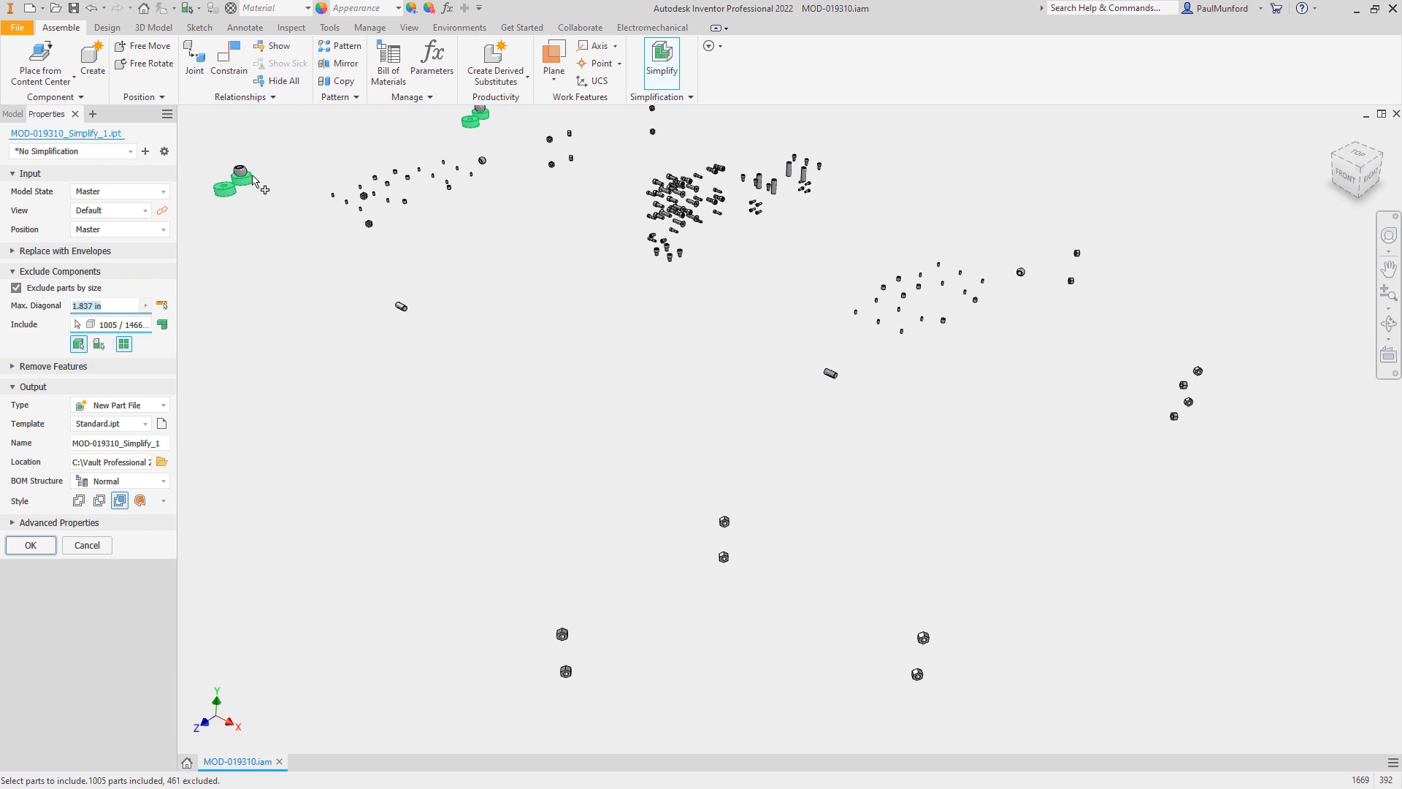
left_click(162, 324)
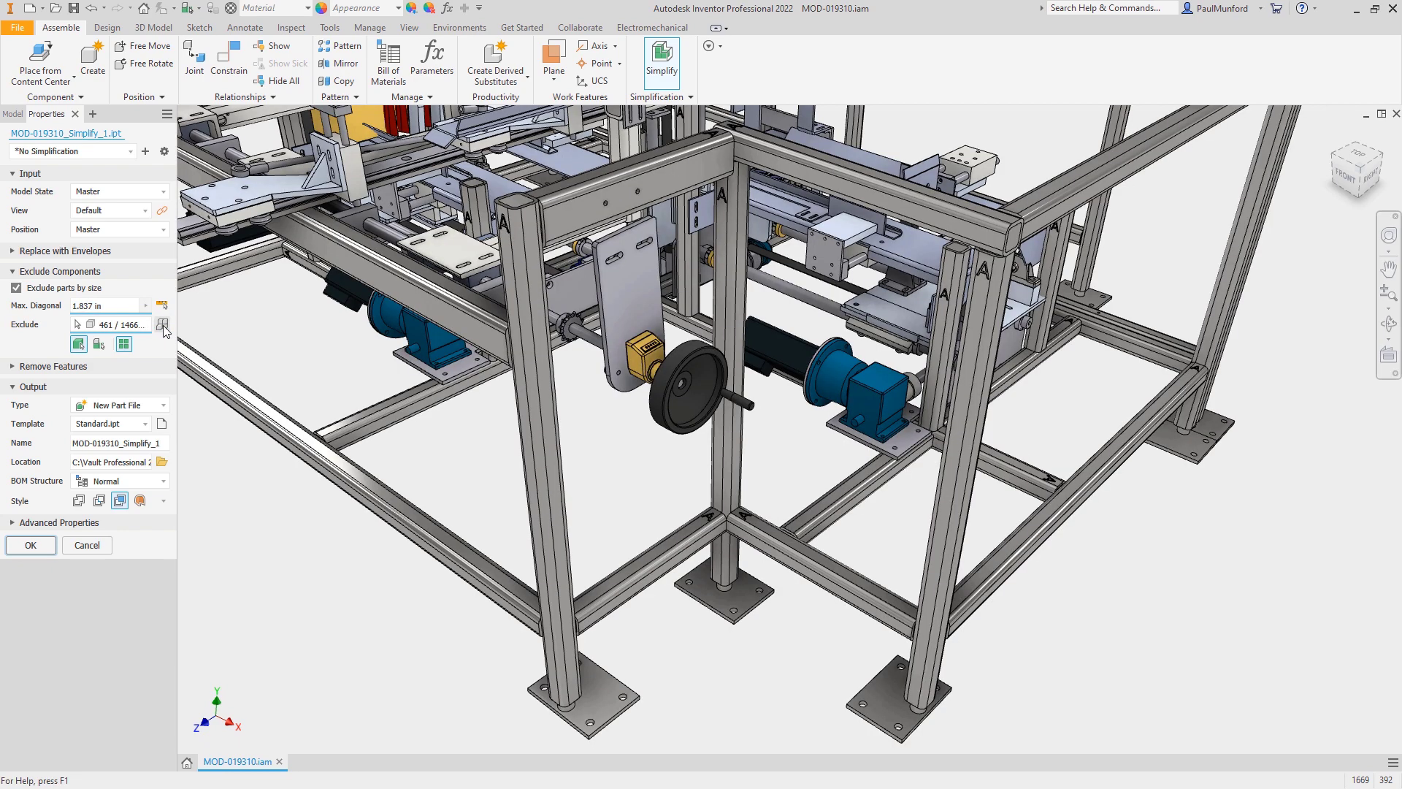
left_click(162, 305)
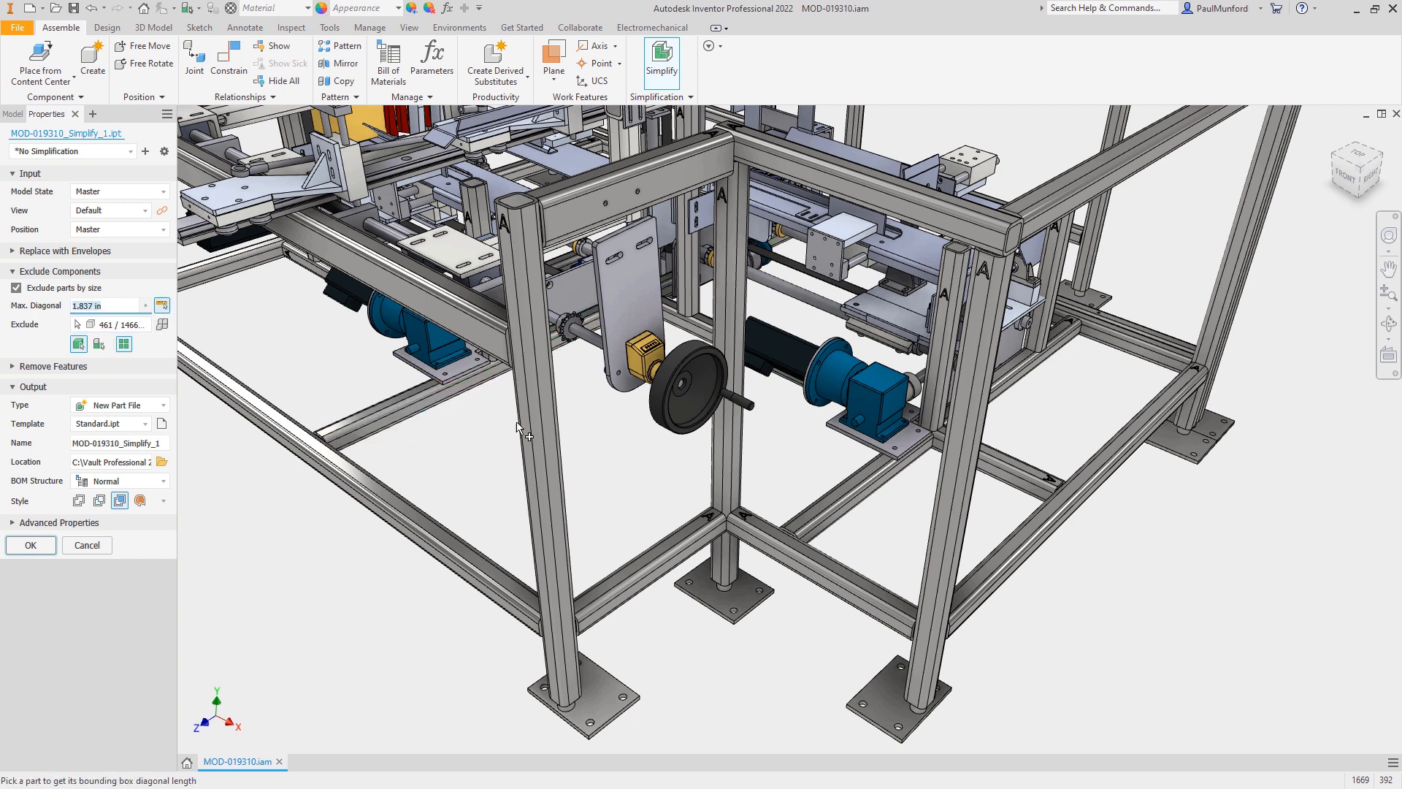
Raise the maximum diagonal to 3.184 in from a longer part and hand-exclude the encoder.
left_click(564, 325)
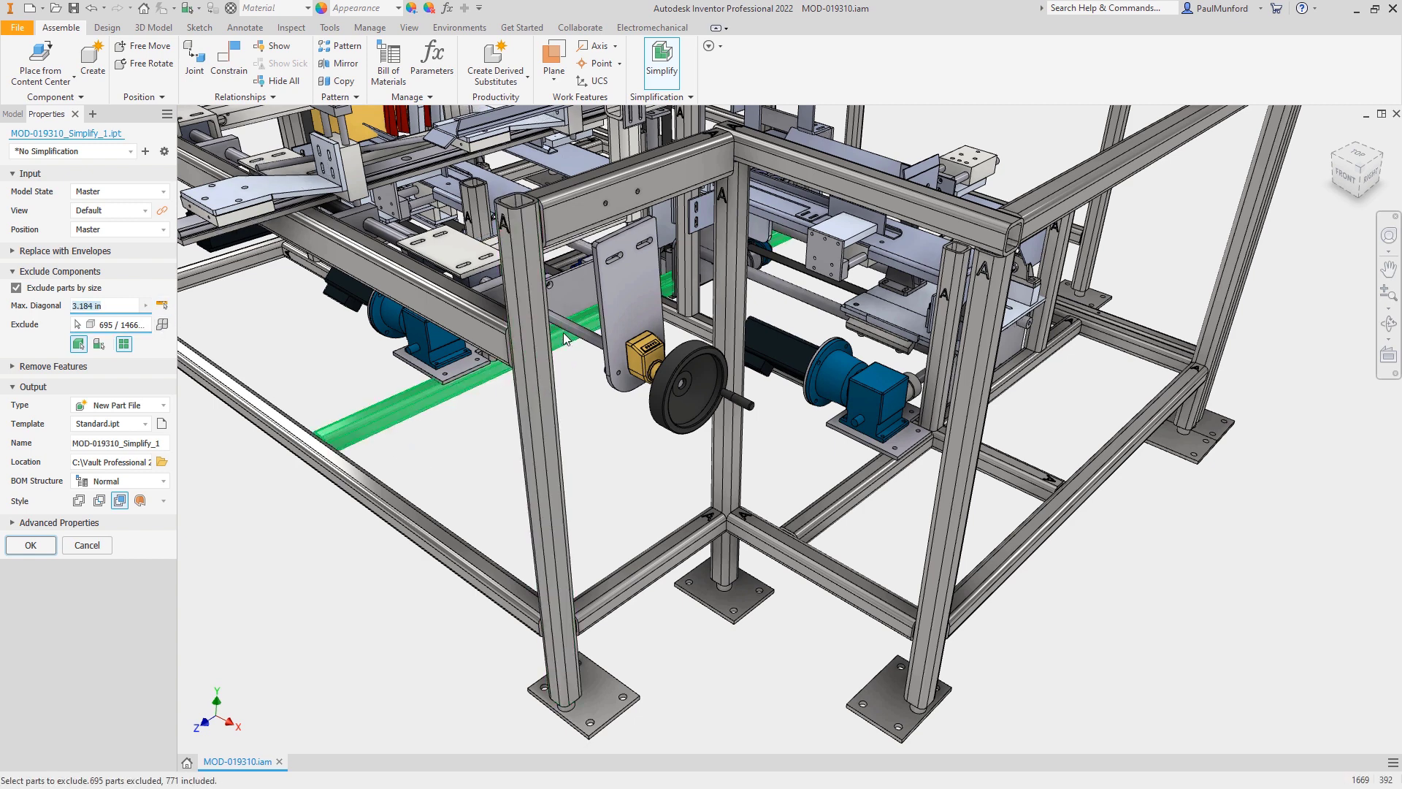
left_click(123, 344)
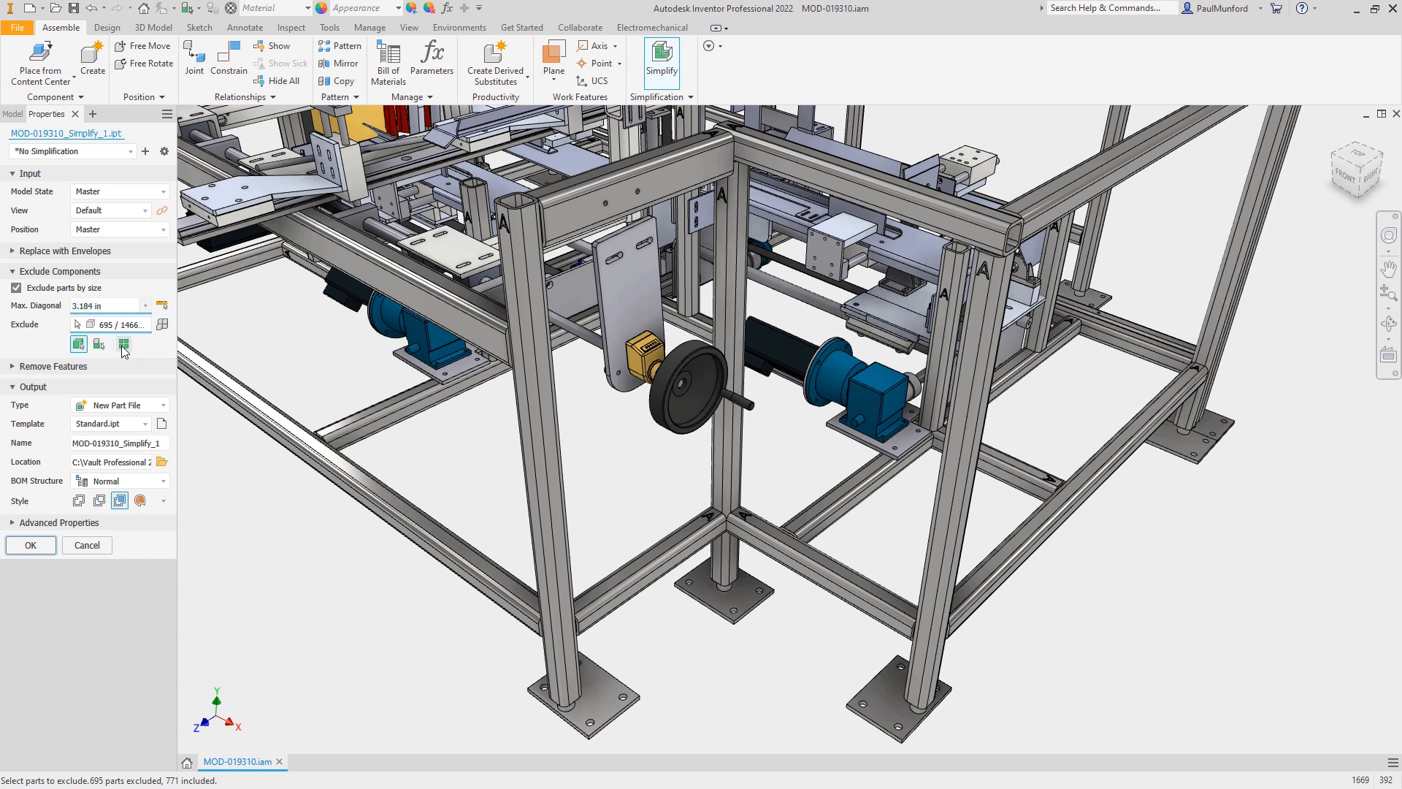
left_click(637, 374)
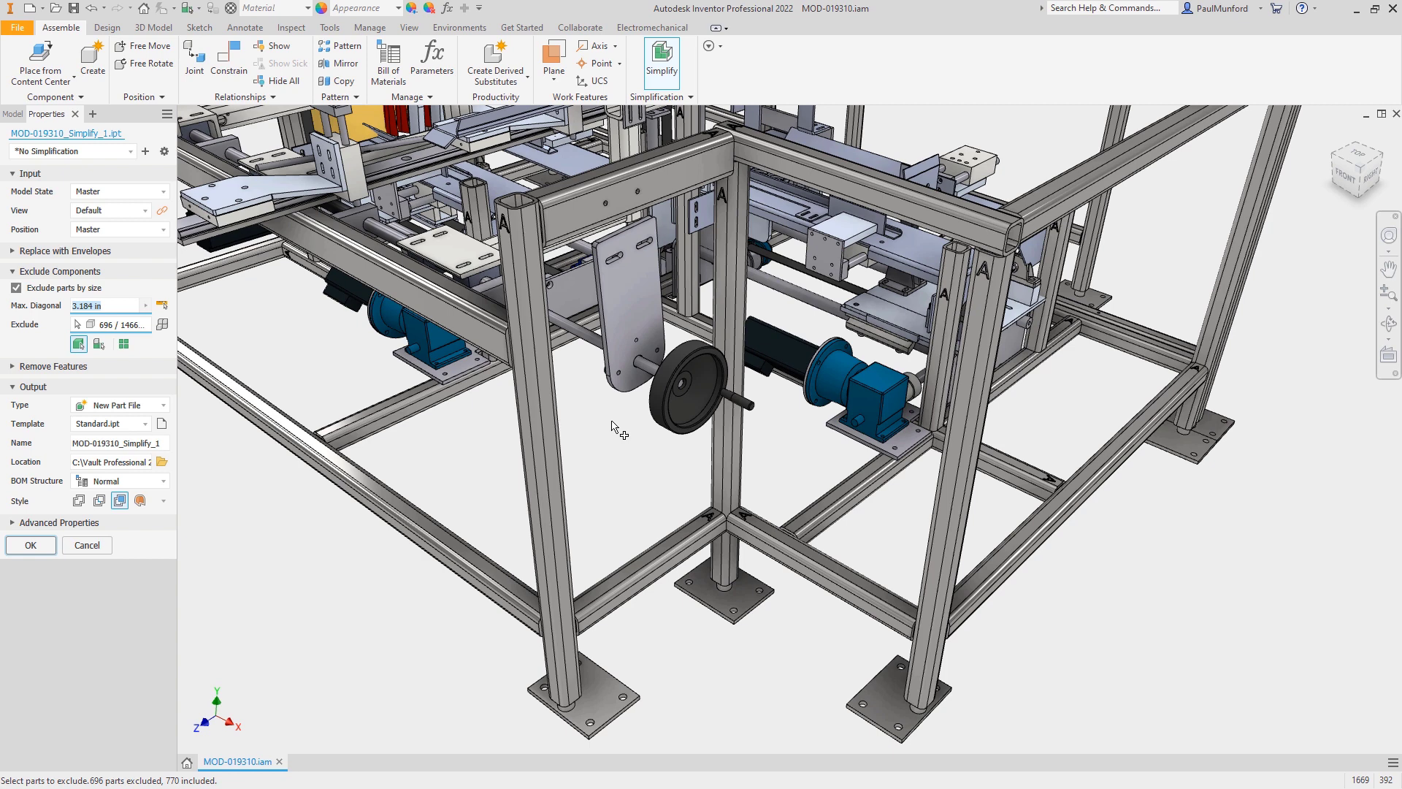
left_click(12, 367)
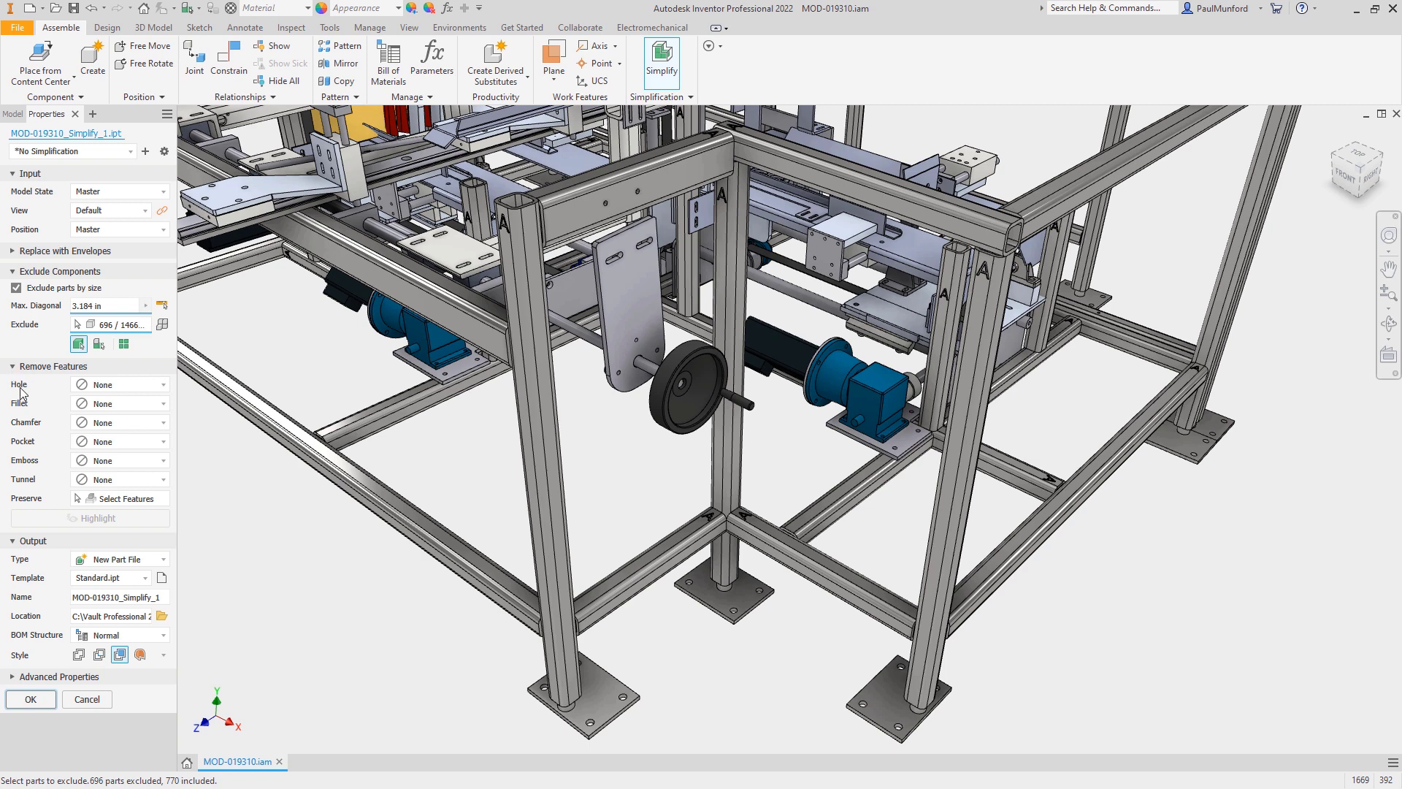
Set hole removal to Range with a 0.625 in maximum diameter taken from a foot-plate hole.
right_click(156, 392)
left_click(152, 387)
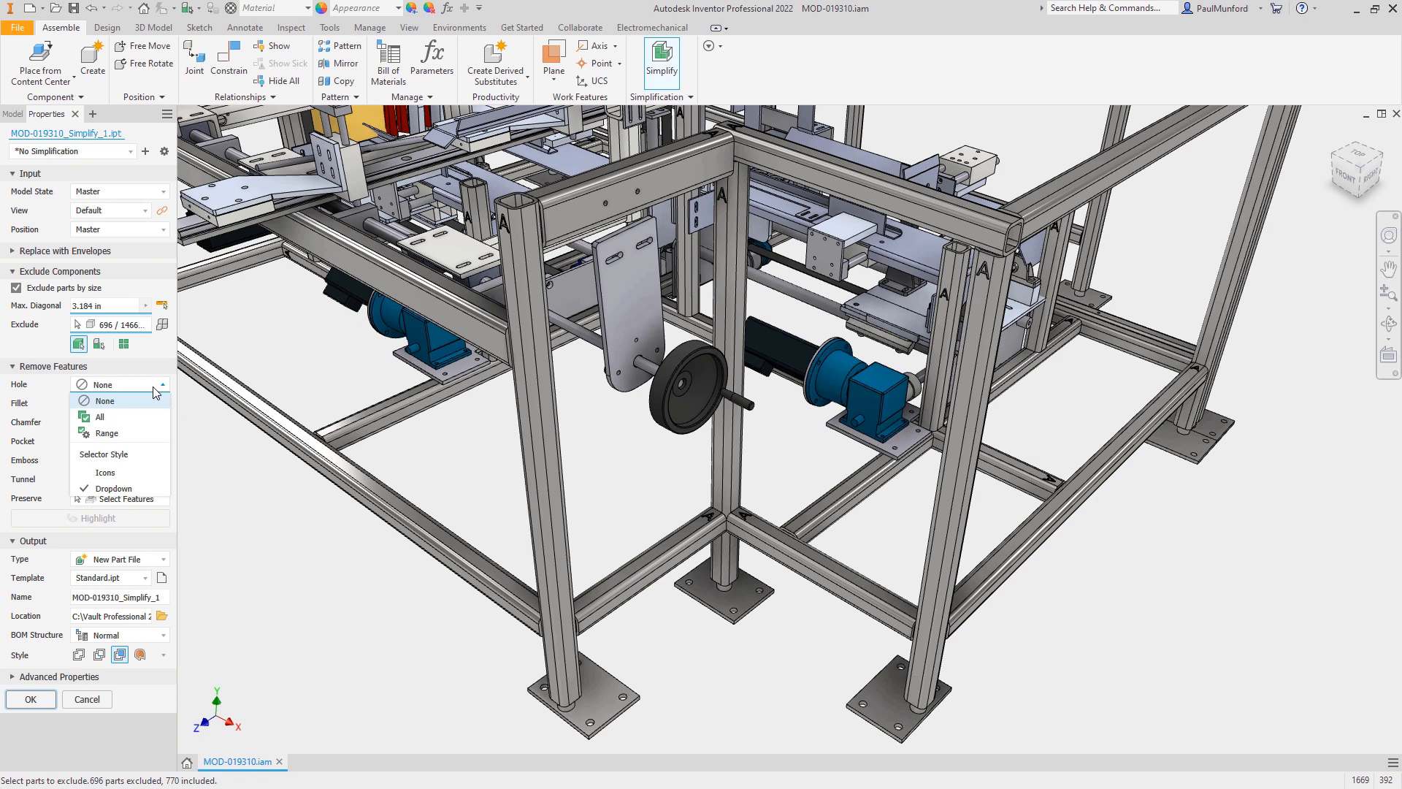
left_click(149, 417)
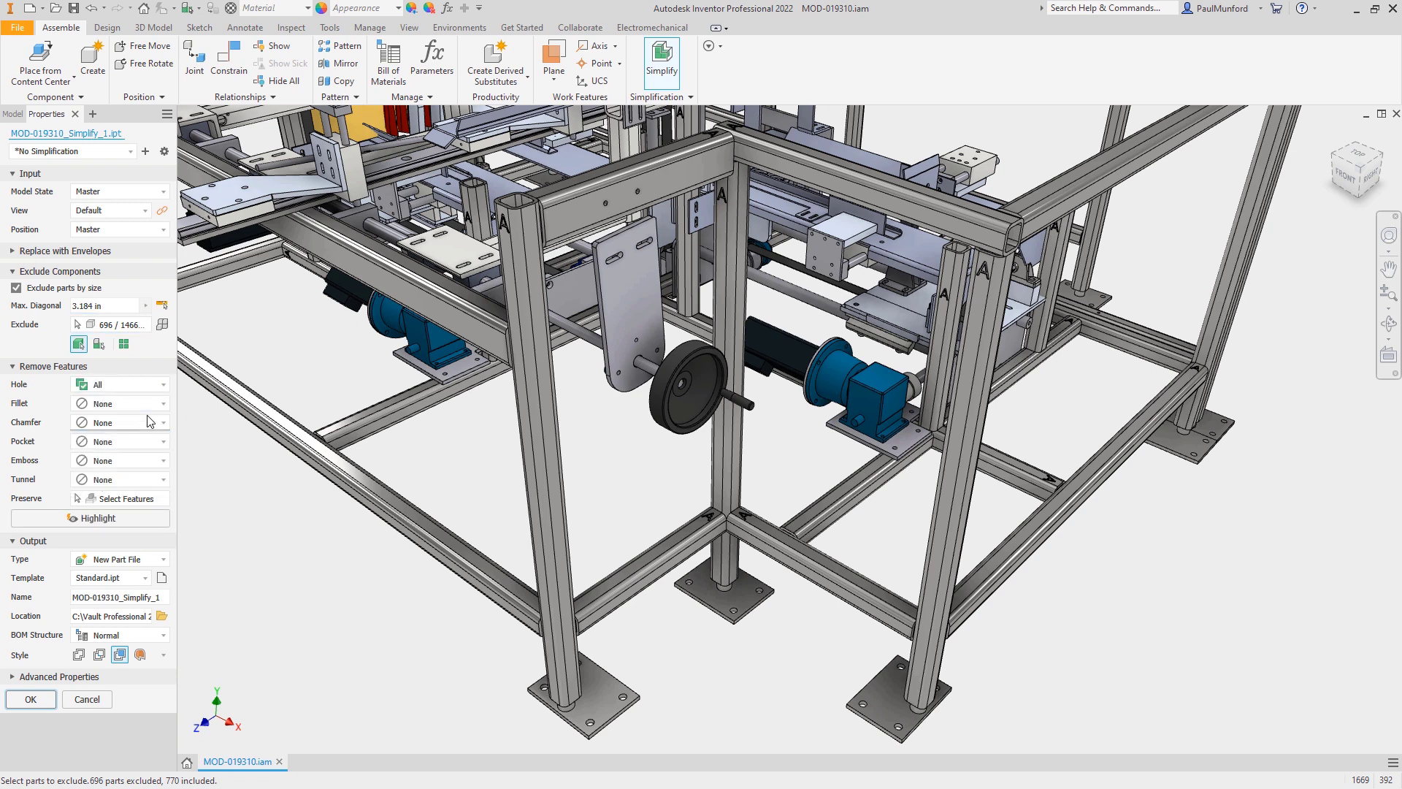
left_click(155, 387)
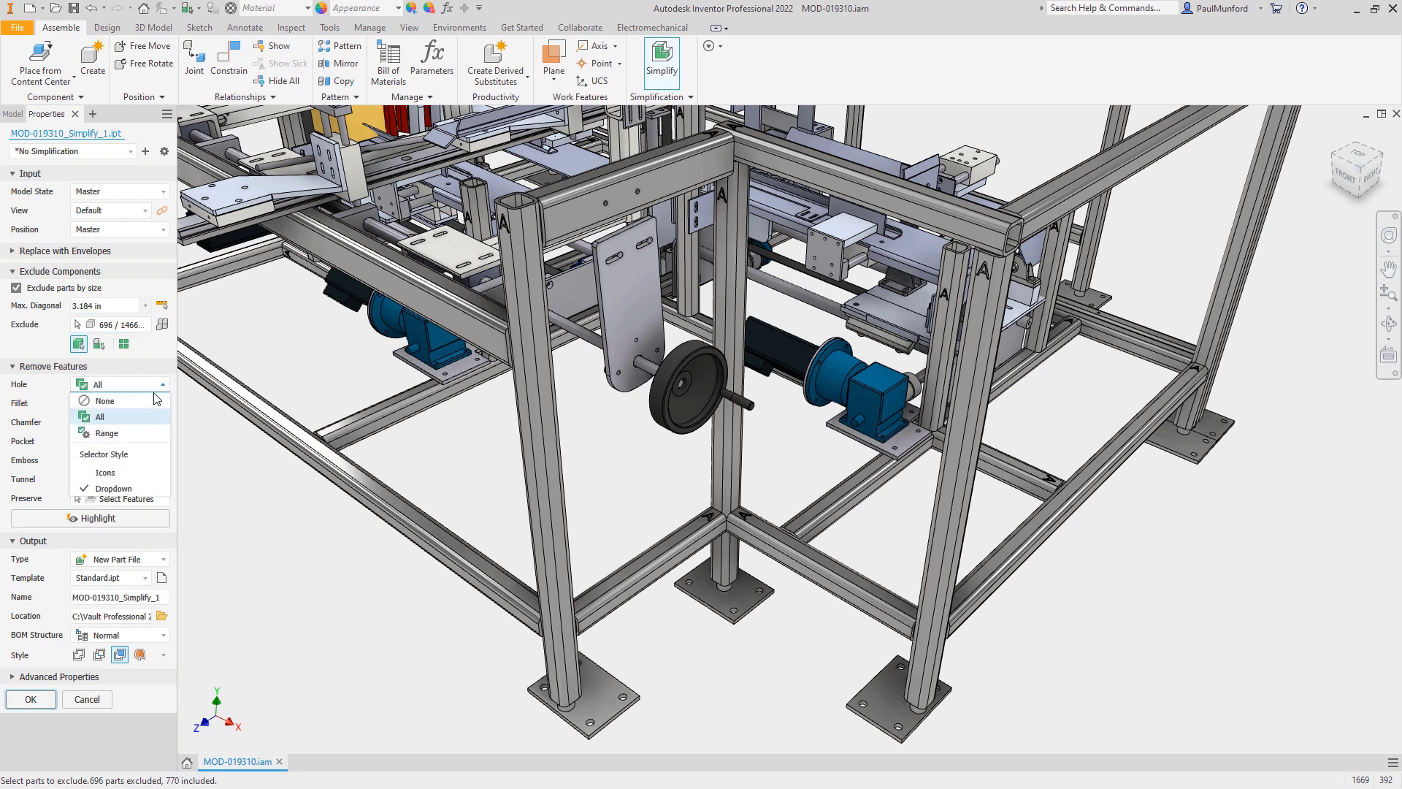
left_click(147, 434)
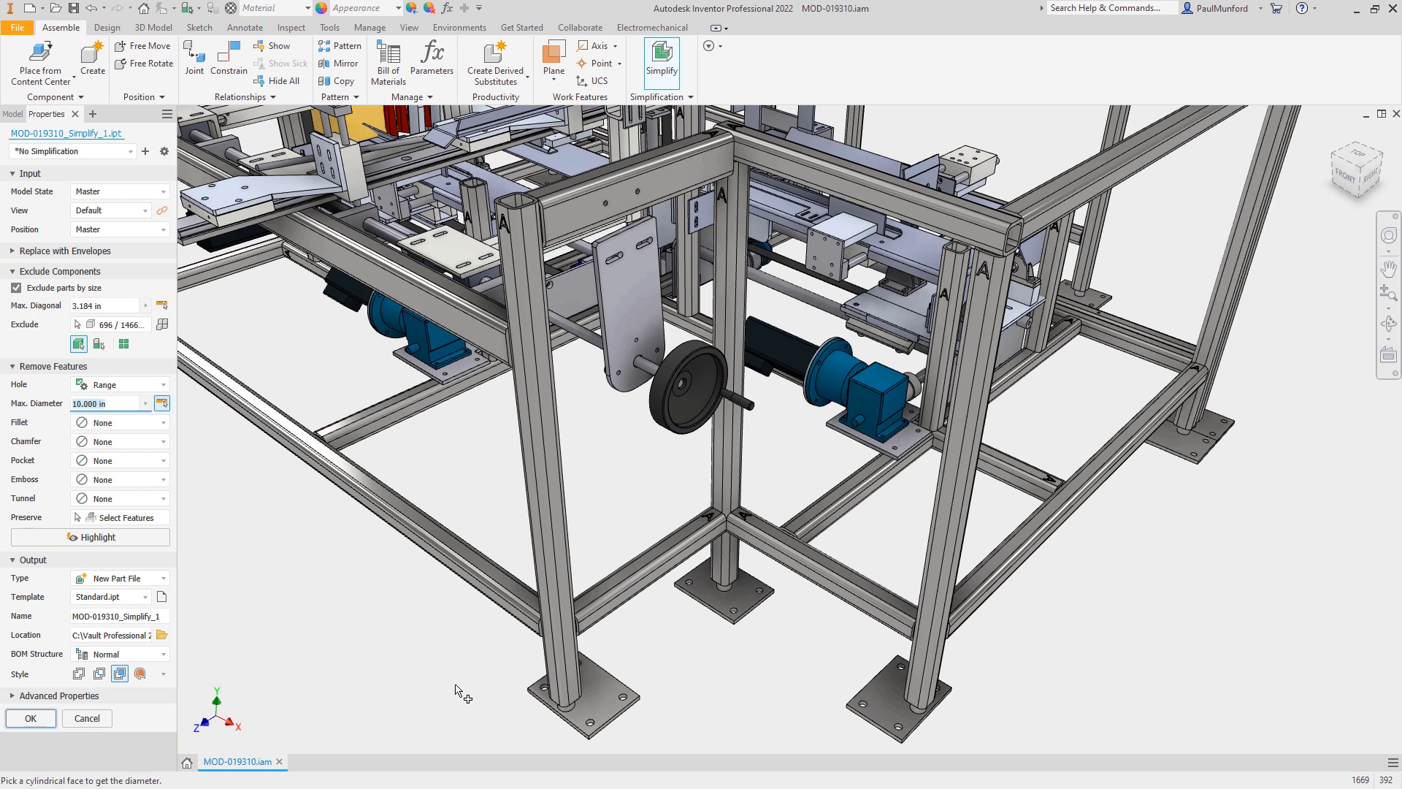
left_click(544, 690)
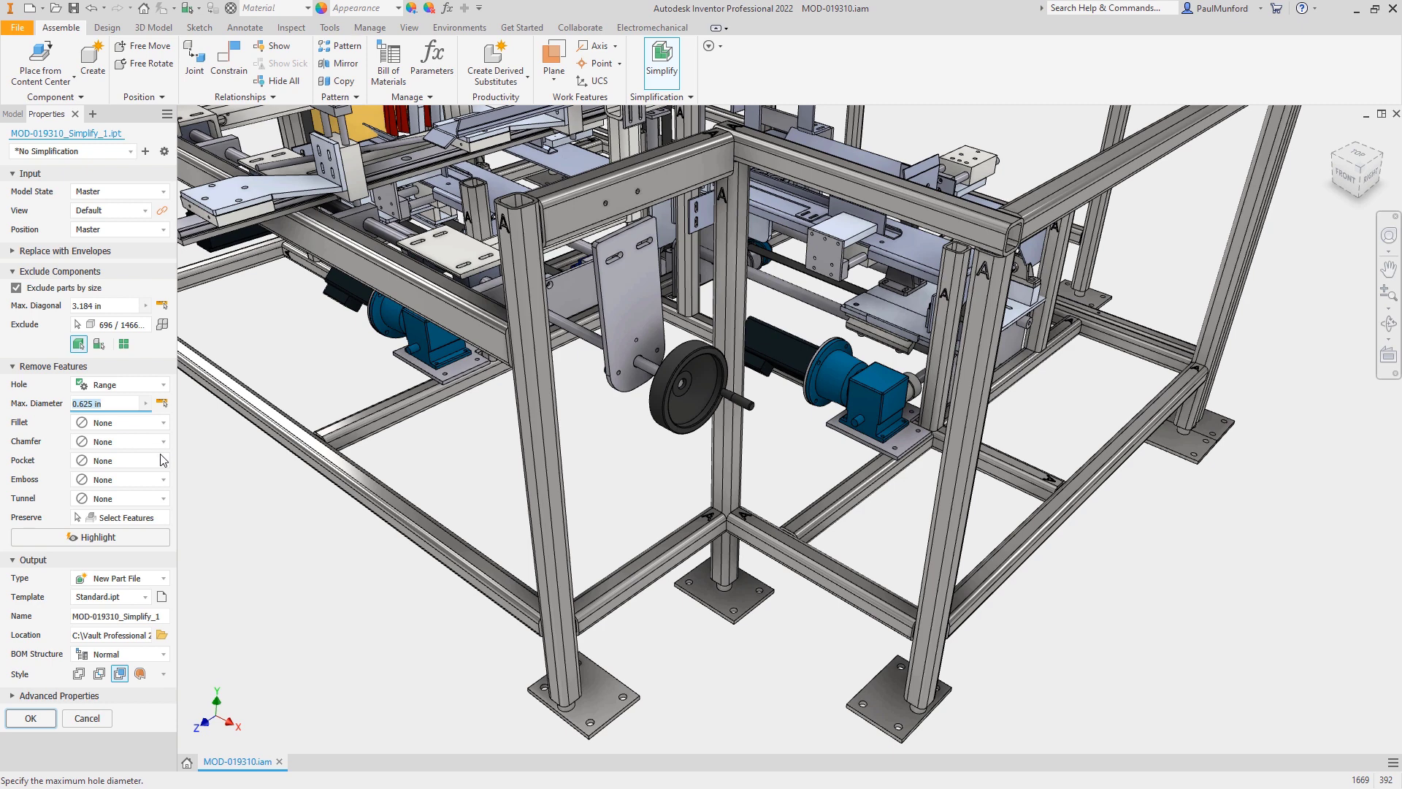
Set Emboss removal to All, highlight the 2477 holes and 170 embosses, then cancel Simplify.
left_click(154, 479)
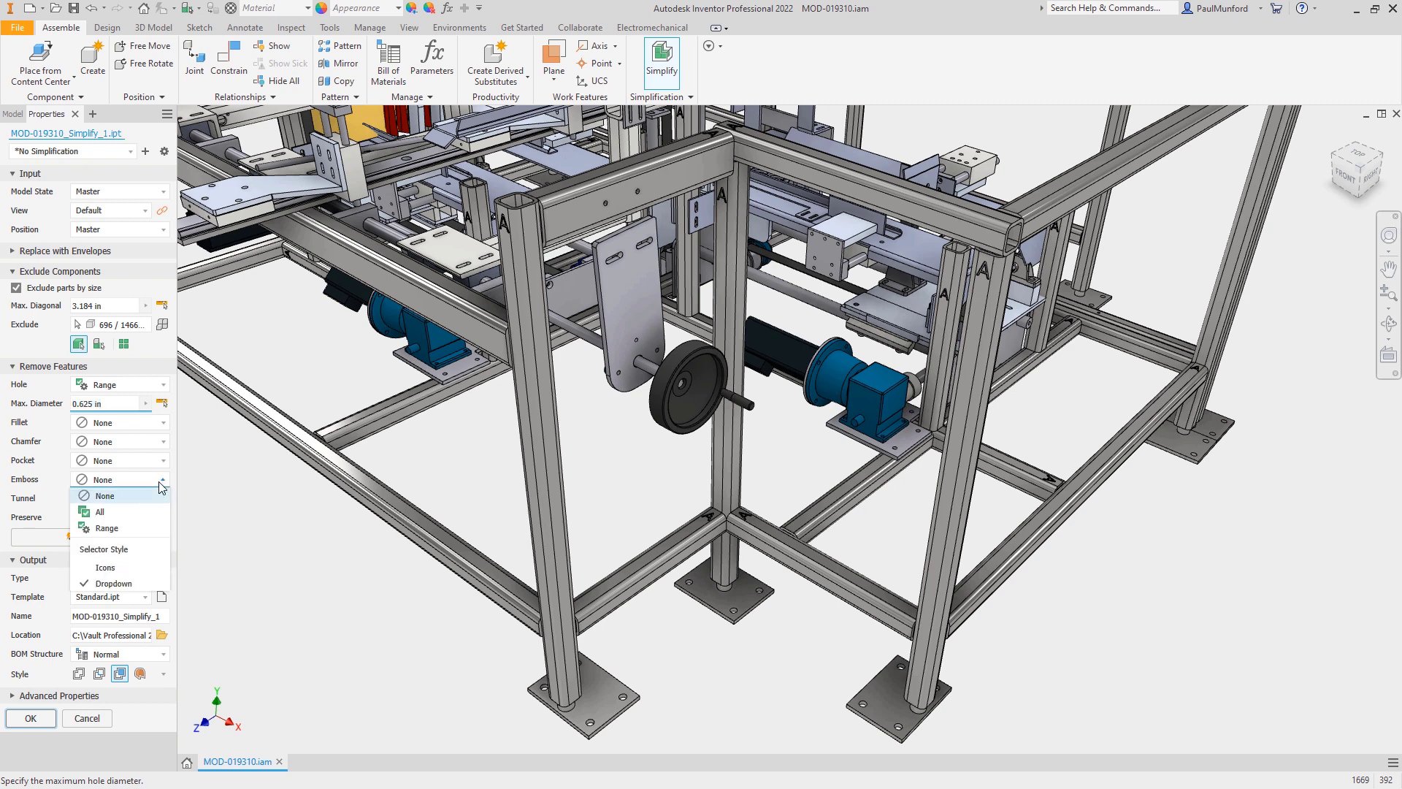
left_click(133, 514)
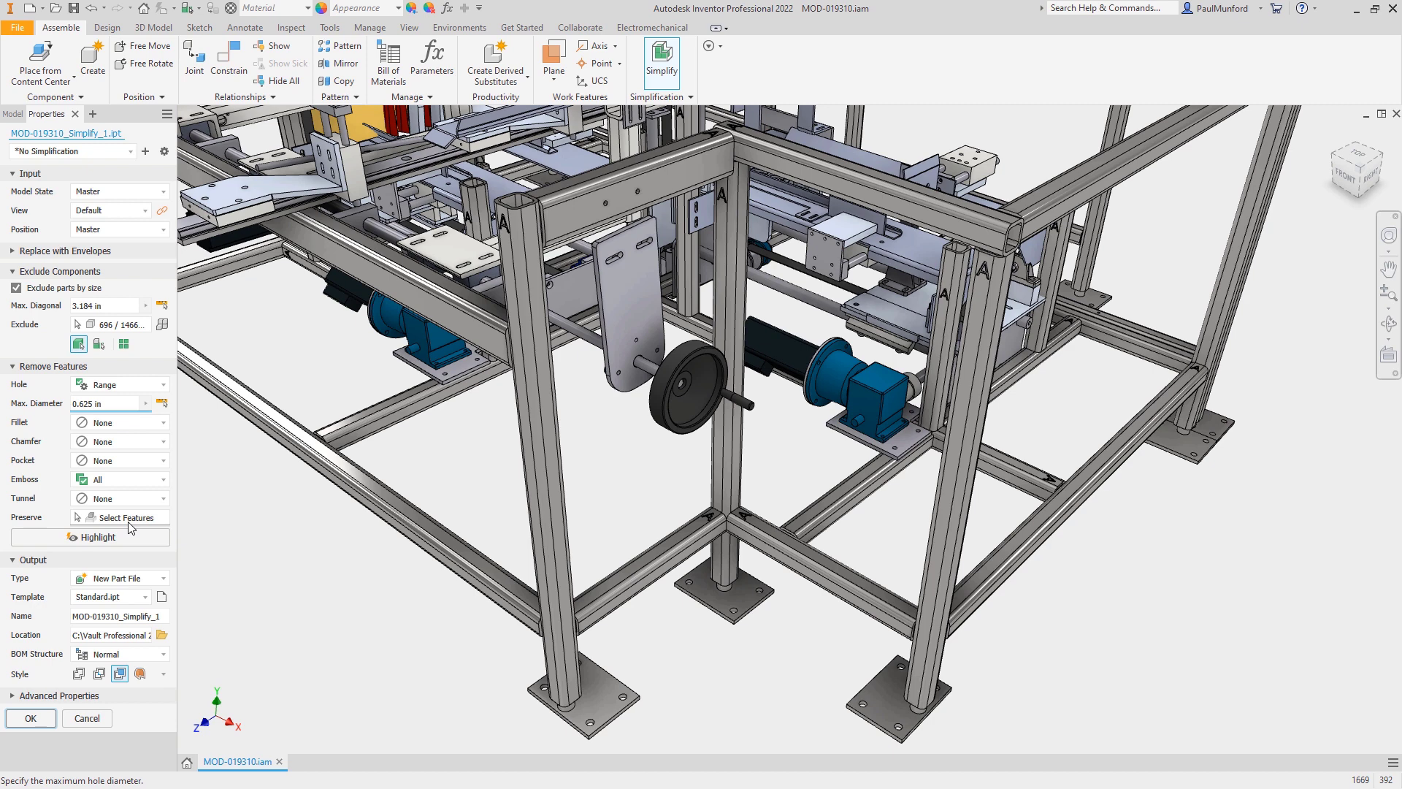
left_click(132, 541)
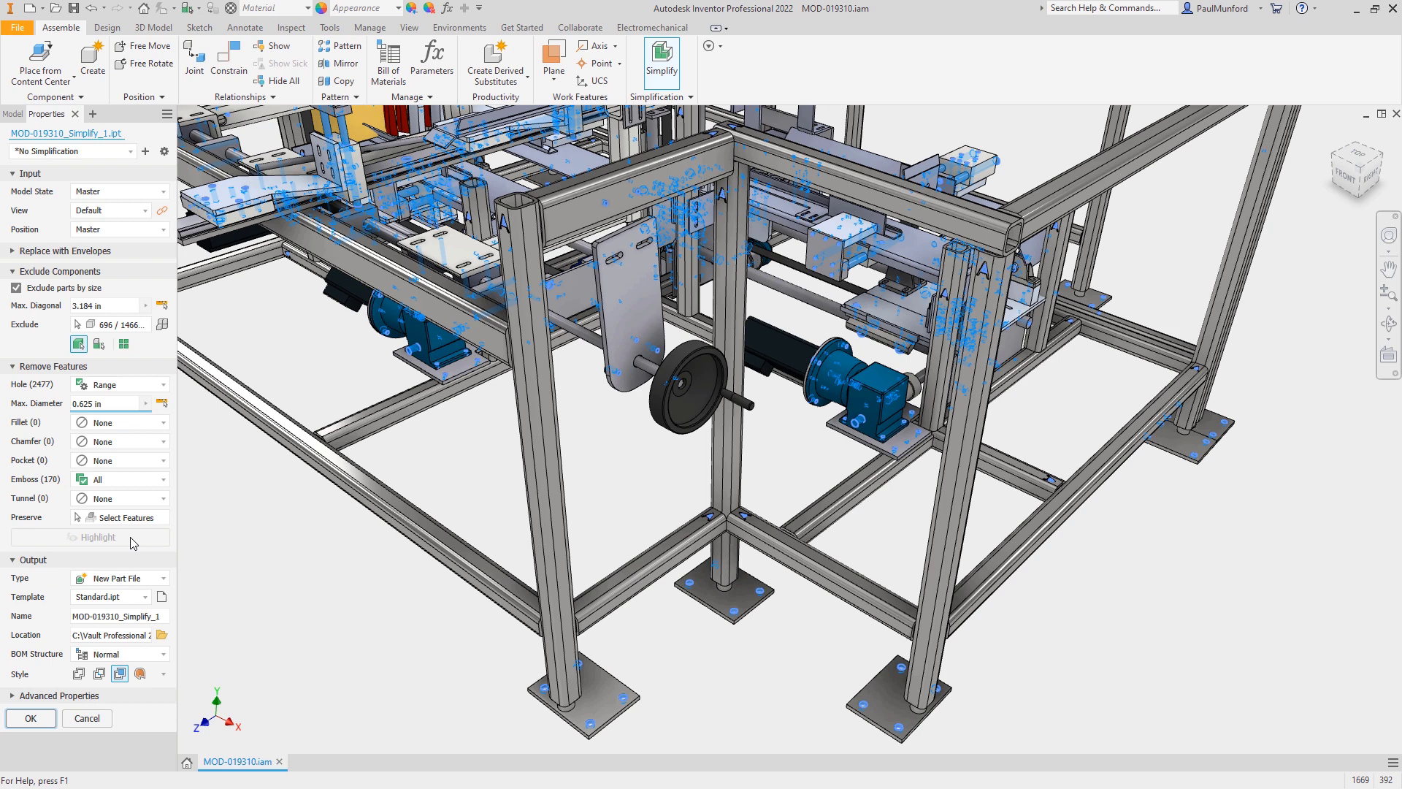
left_click(87, 718)
Fit the whole machine in view and start exporting the assembly through File > Export > RVT.
key("F6")
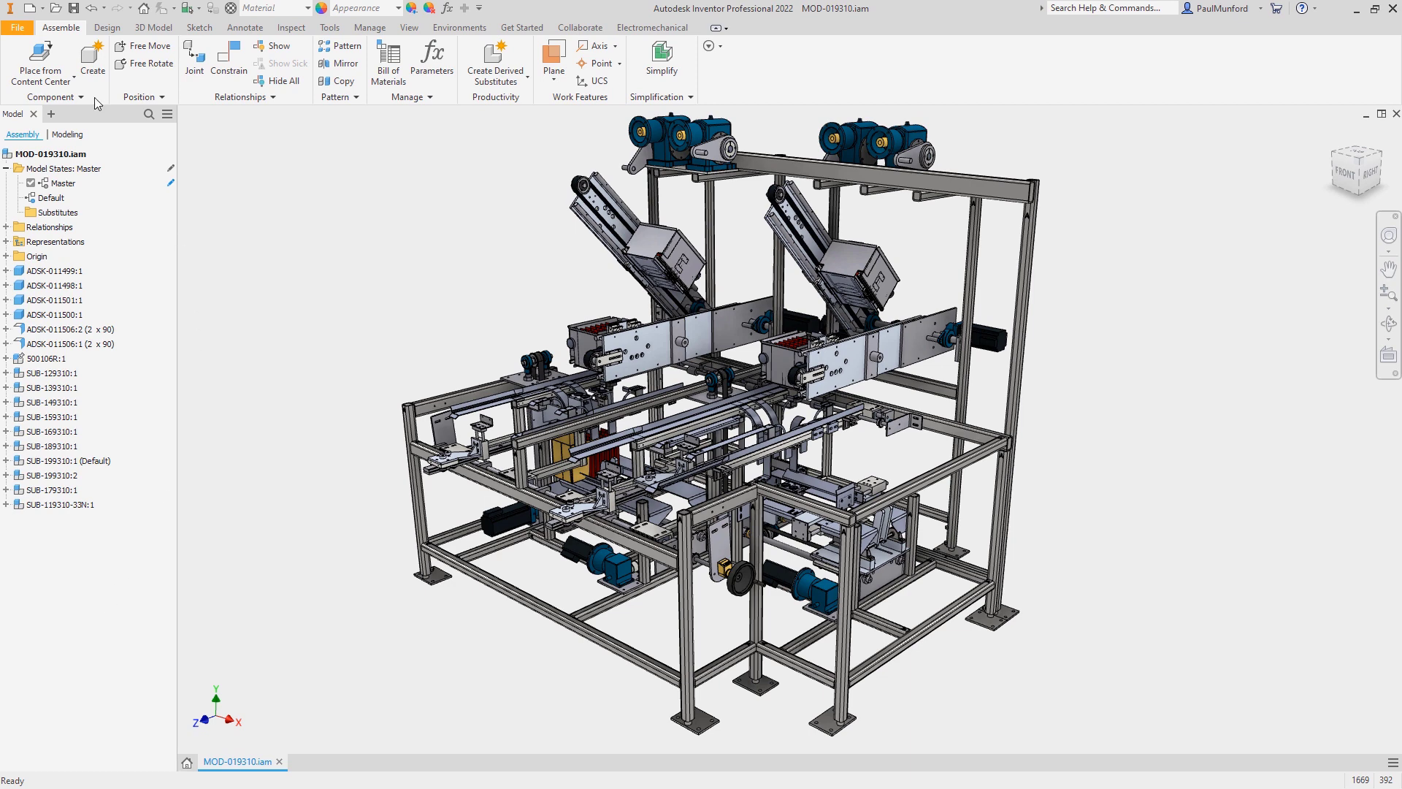
left_click(31, 31)
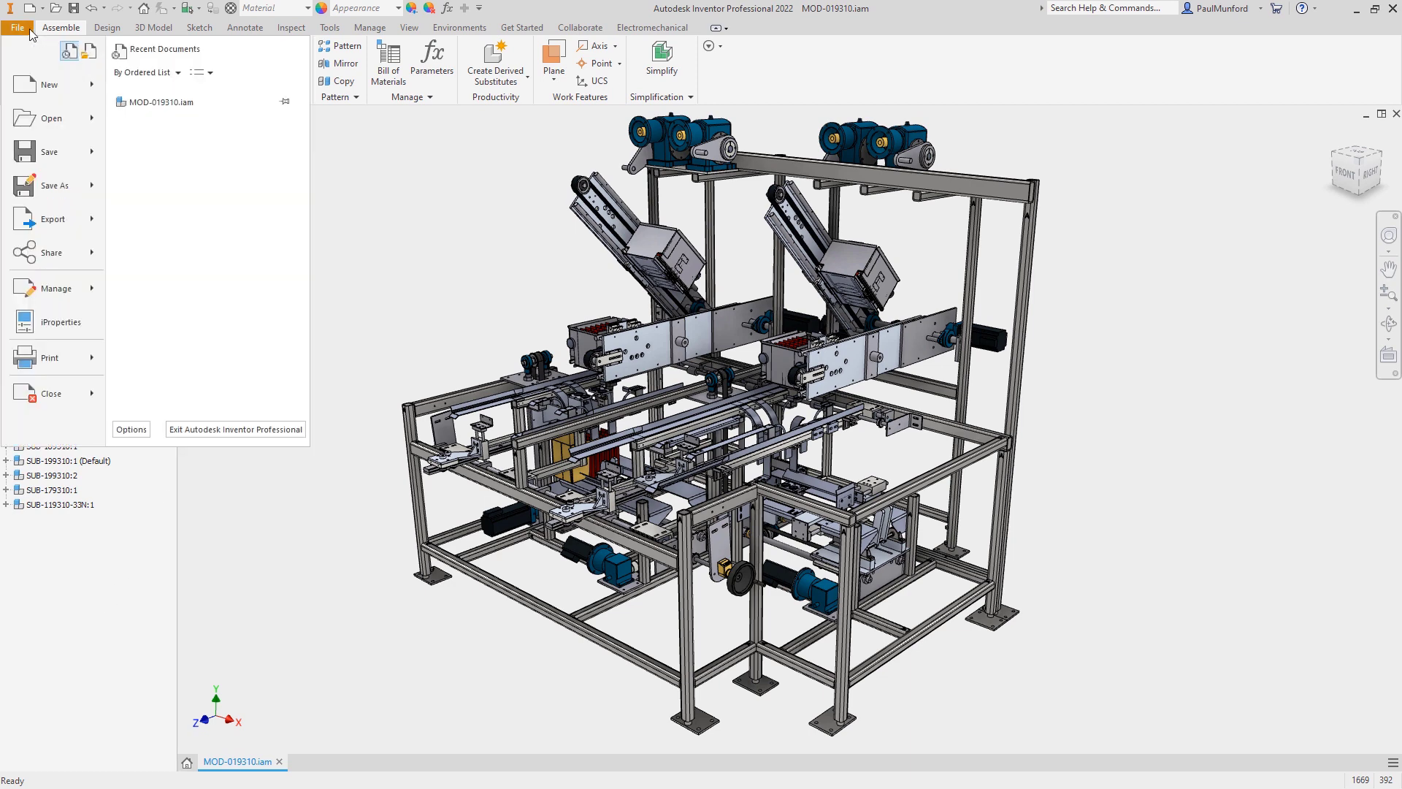
left_click(44, 217)
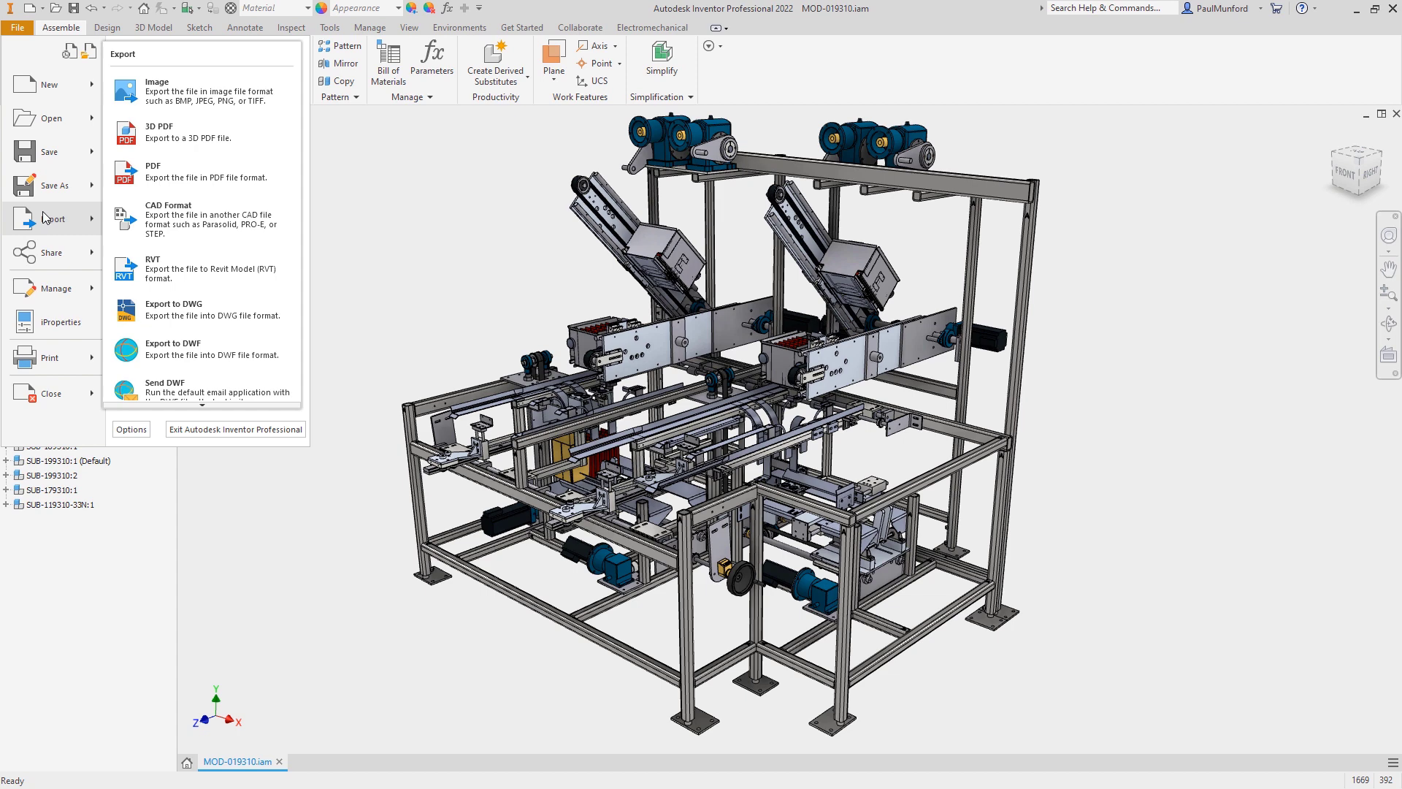
left_click(197, 274)
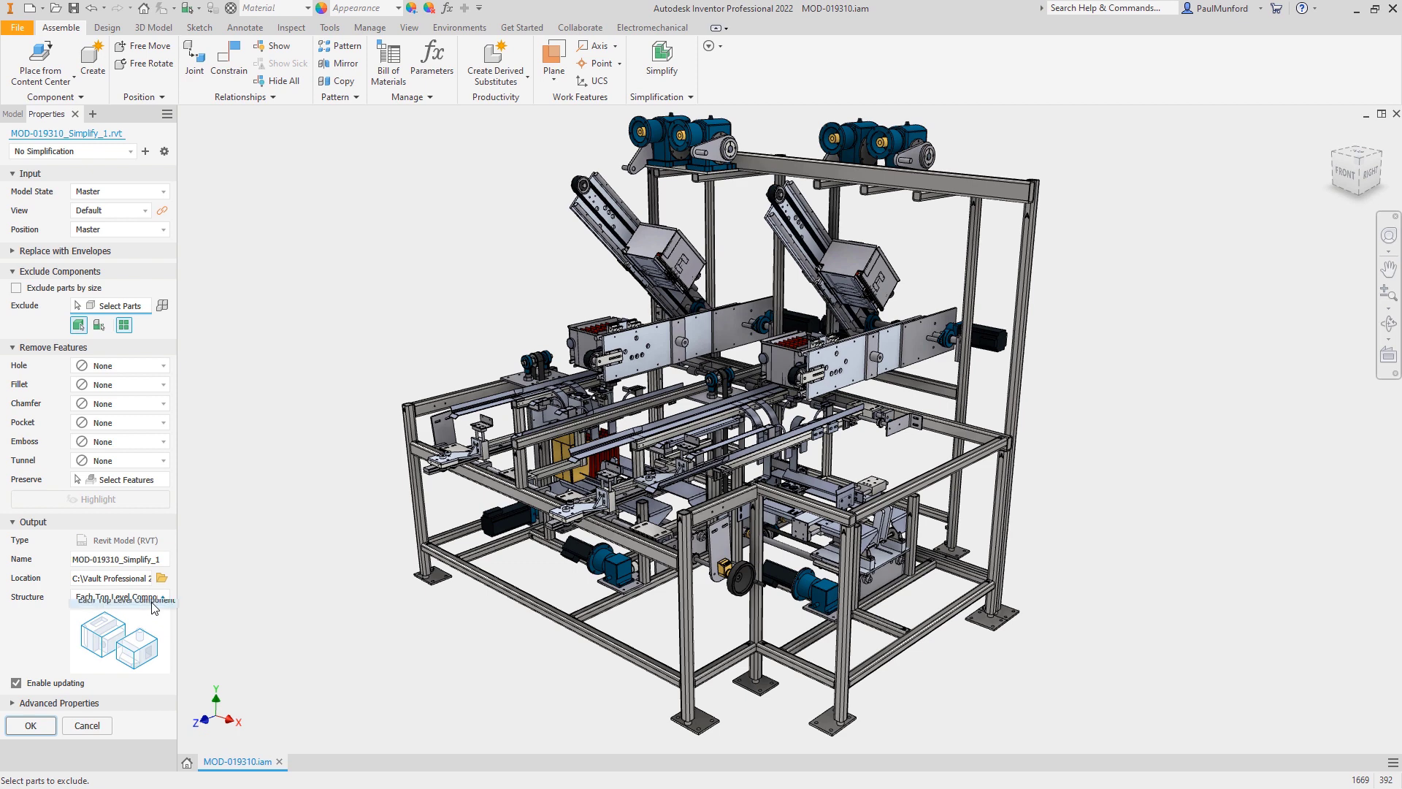
Try All in One Element, revert the structure to Each Top Level Component, and expand Replace with Envelopes.
left_click(154, 603)
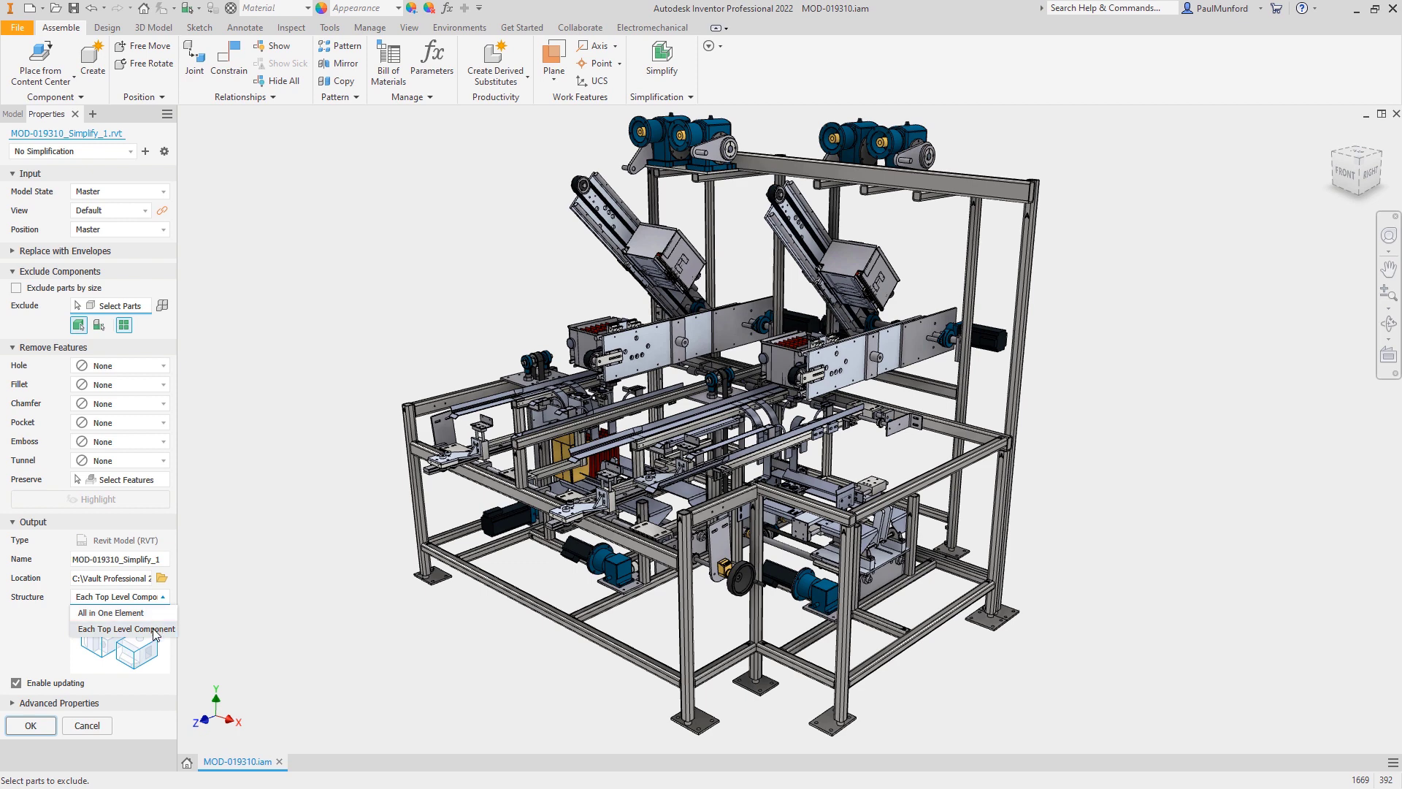
left_click(152, 614)
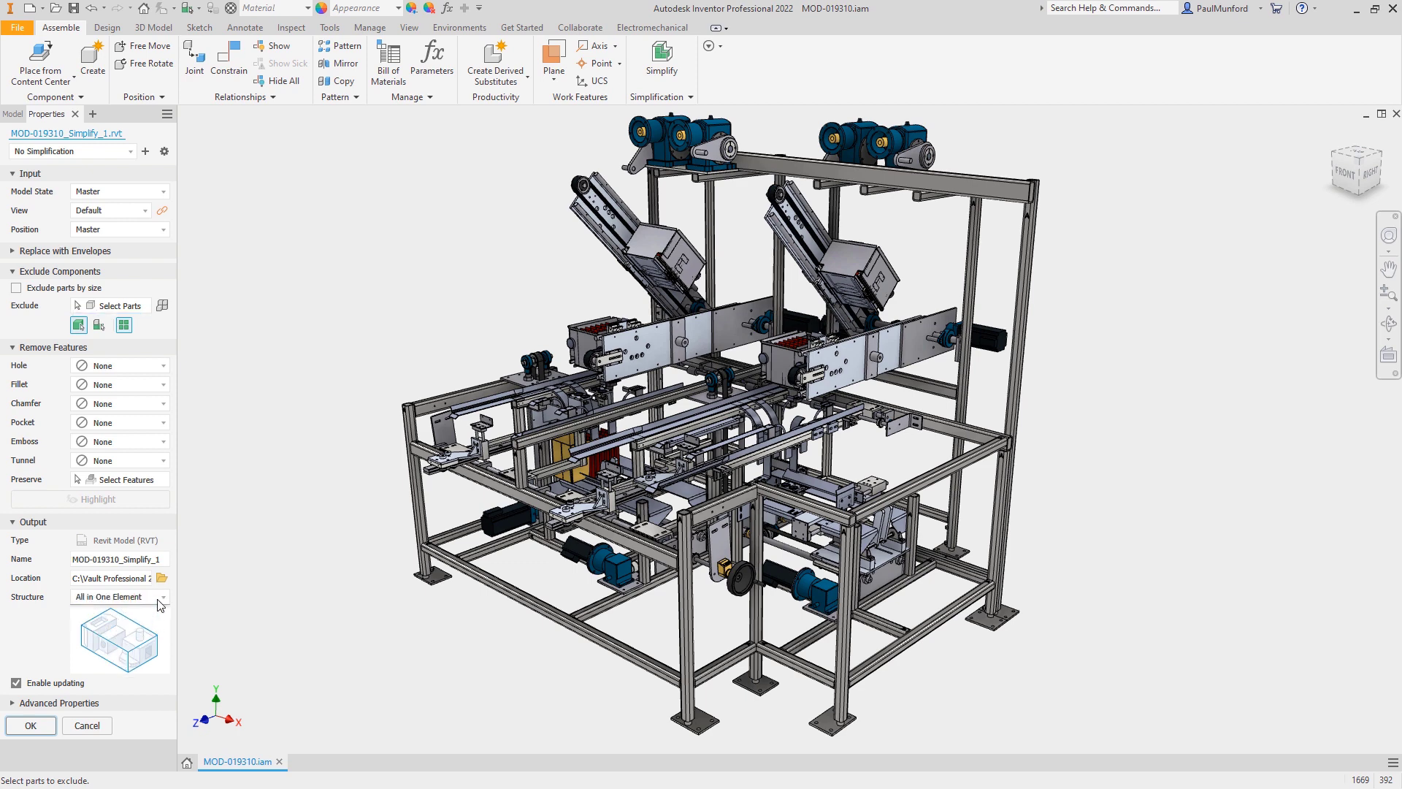
left_click(160, 599)
left_click(158, 622)
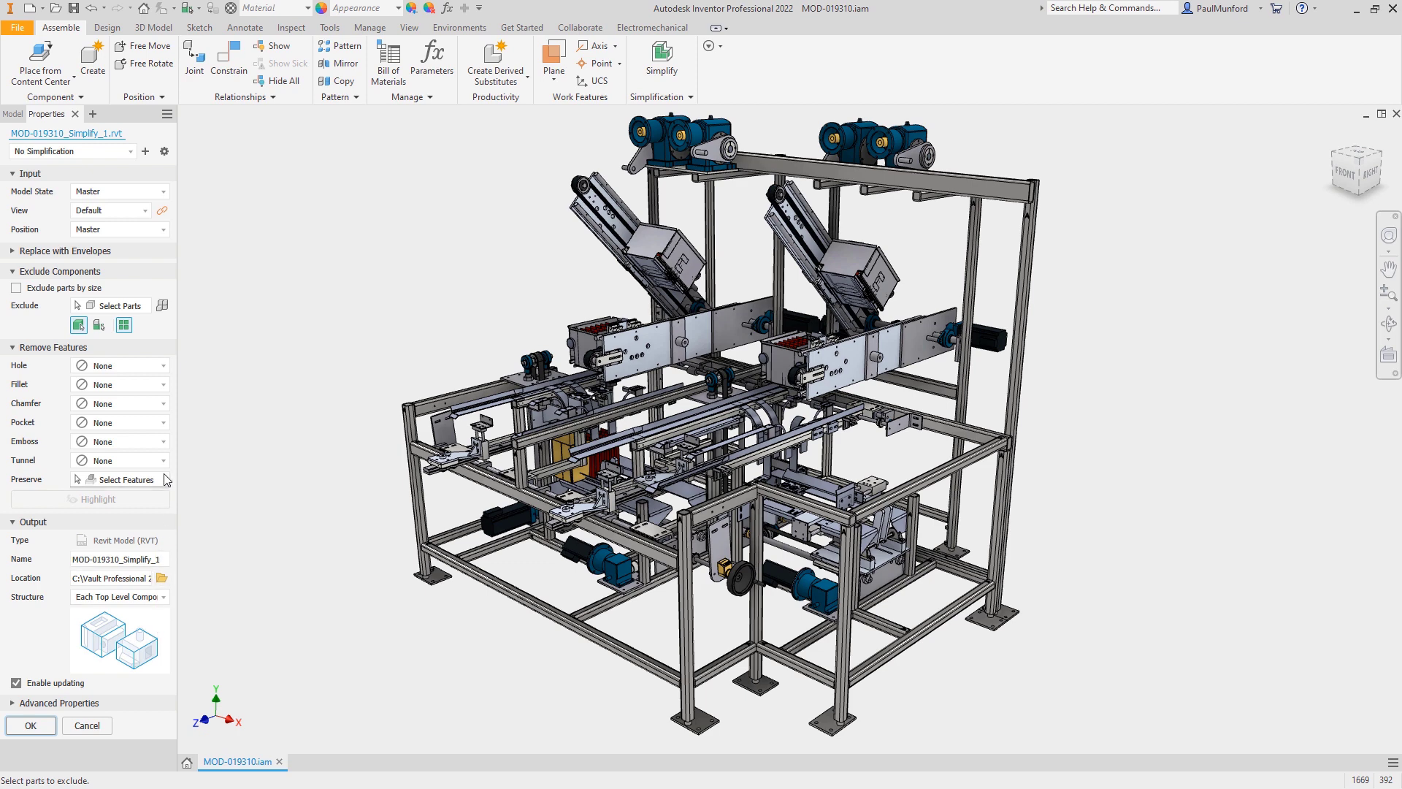
left_click(160, 251)
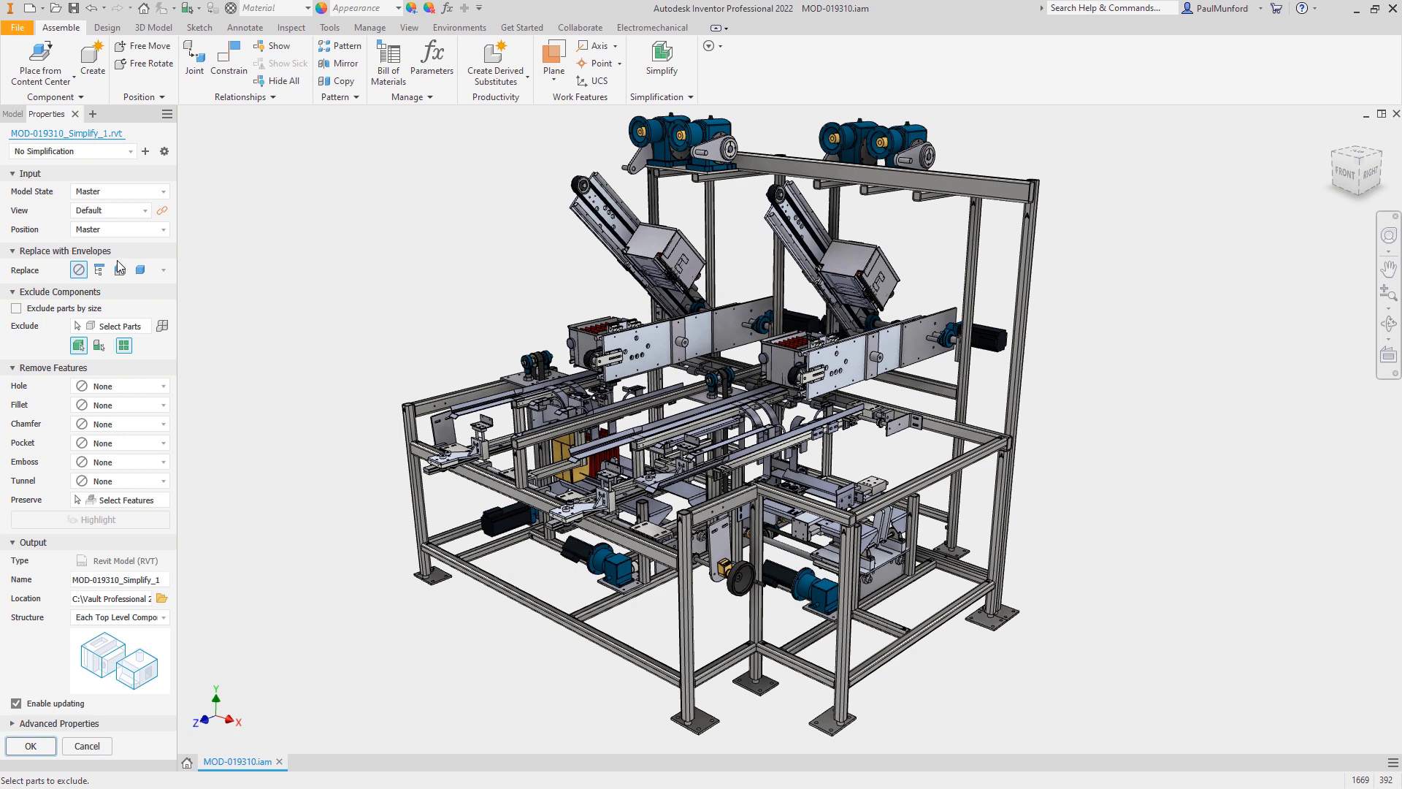
Try envelope replacement as one overall box, per top-level component, then per individual part.
left_click(99, 270)
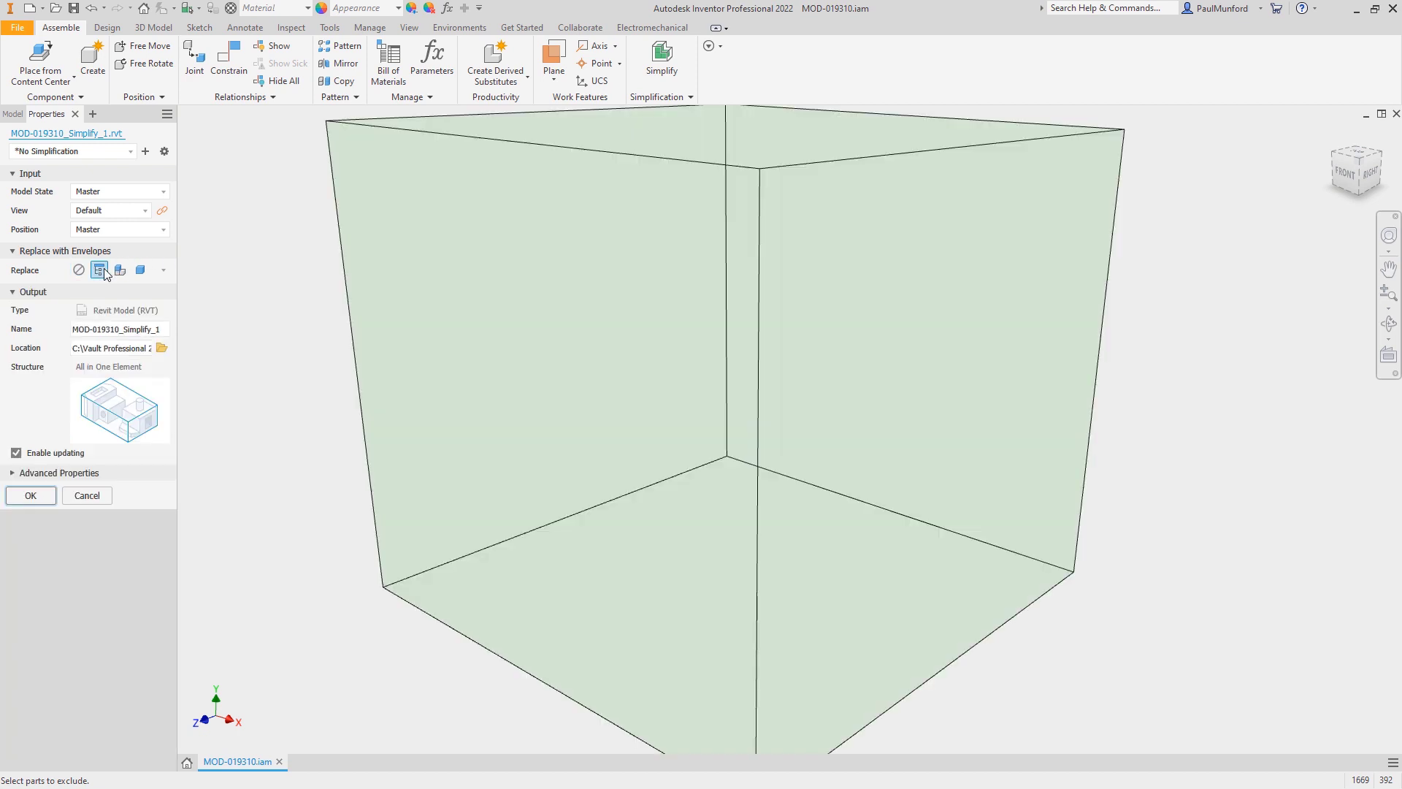
left_click(120, 271)
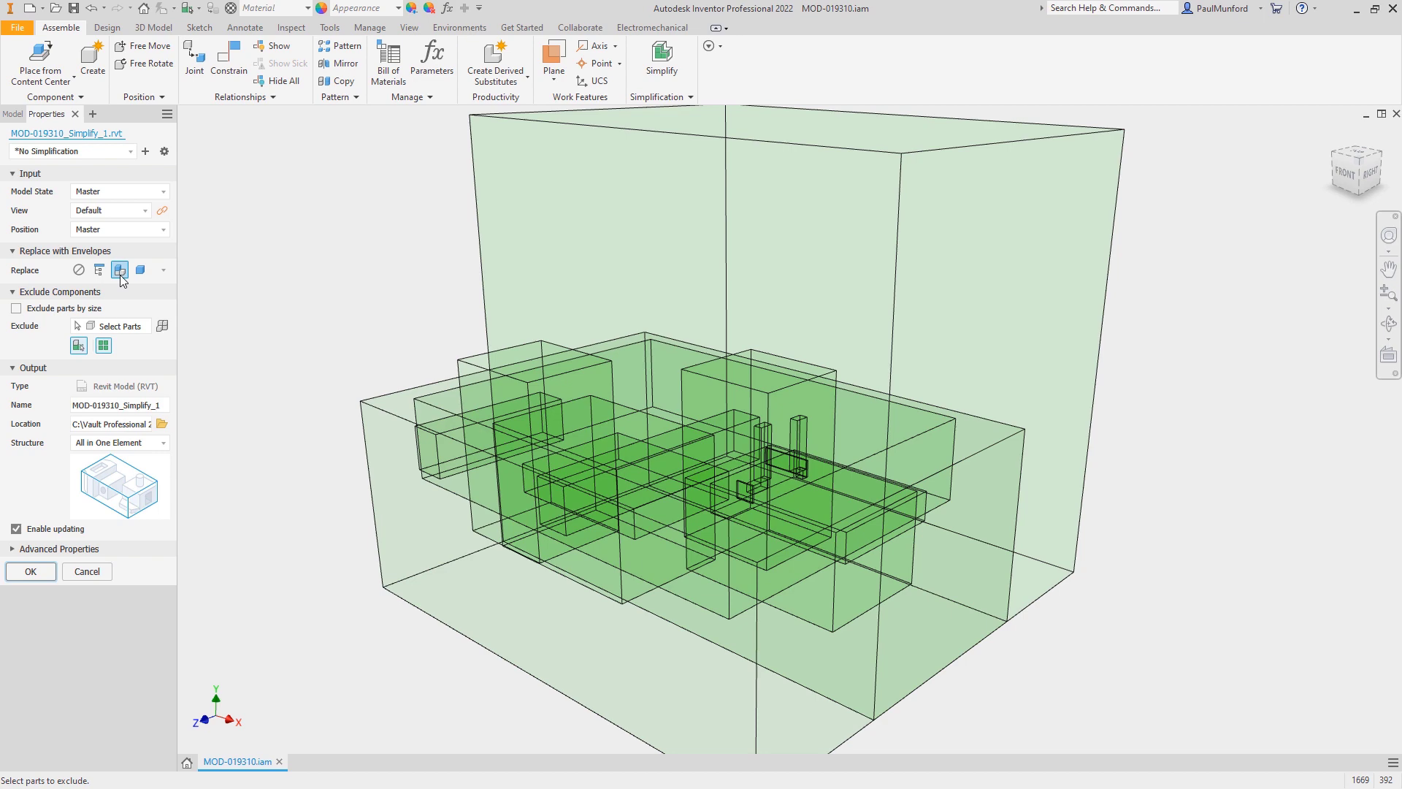
left_click(140, 271)
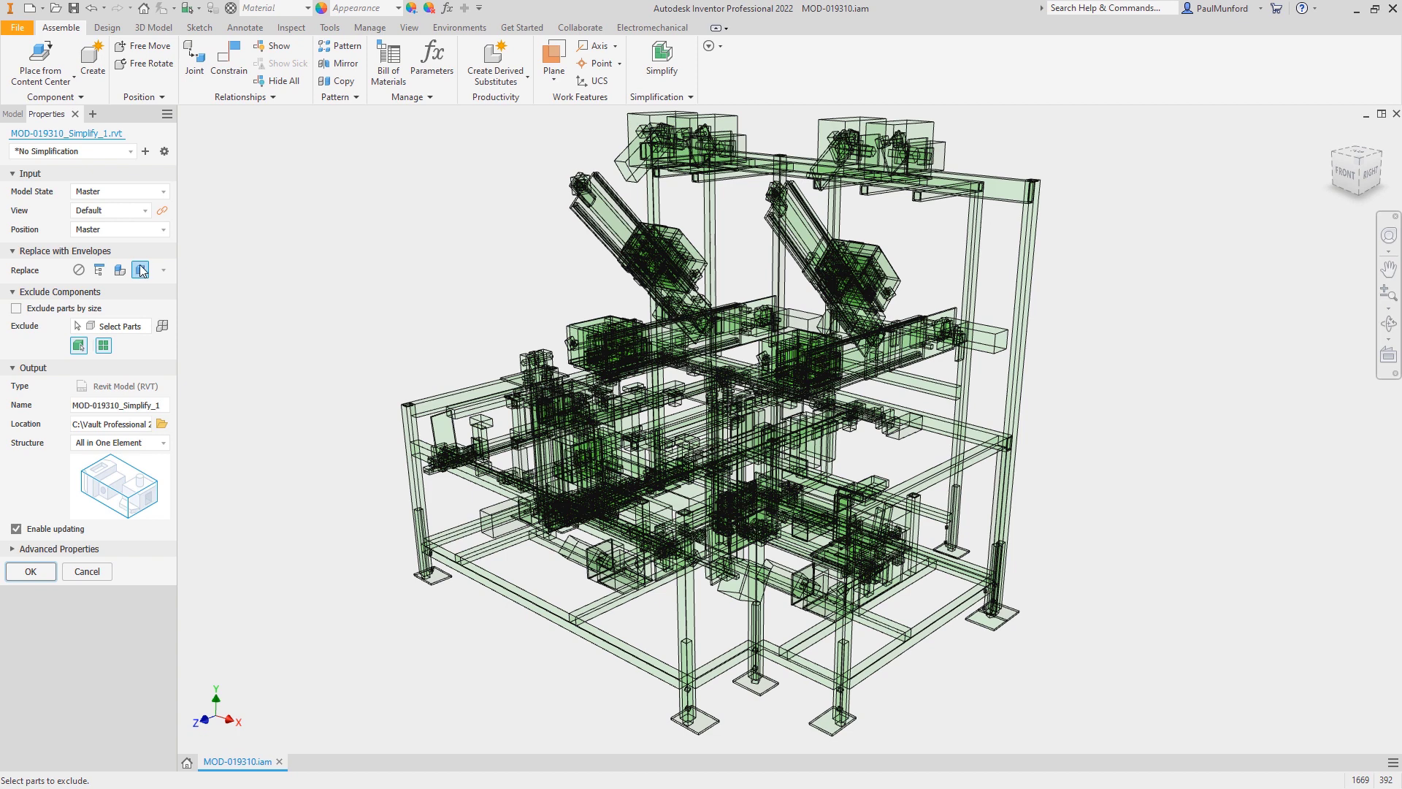
left_click(115, 157)
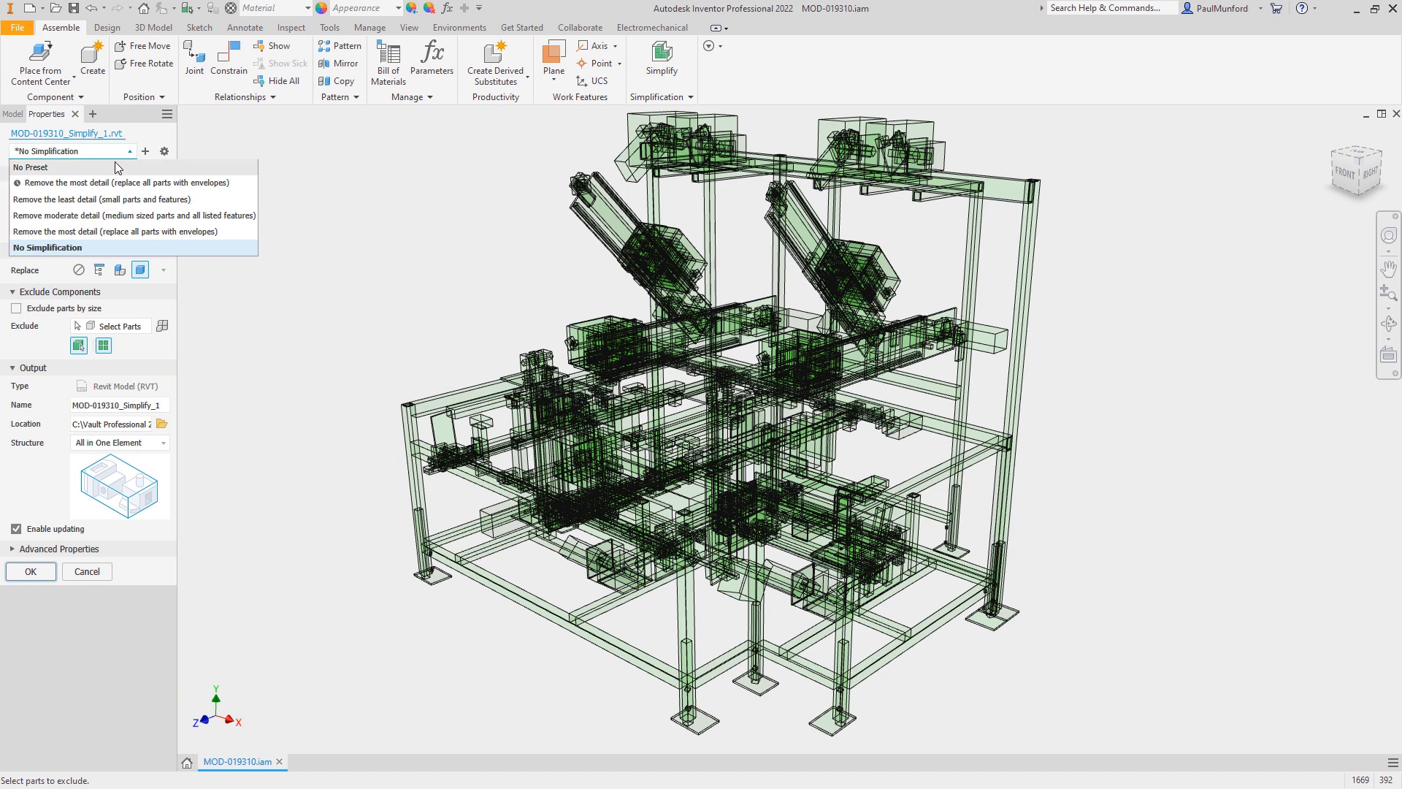
Compare the least, moderate and most detail presets, then export the RVT with Remove the most detail.
left_click(113, 199)
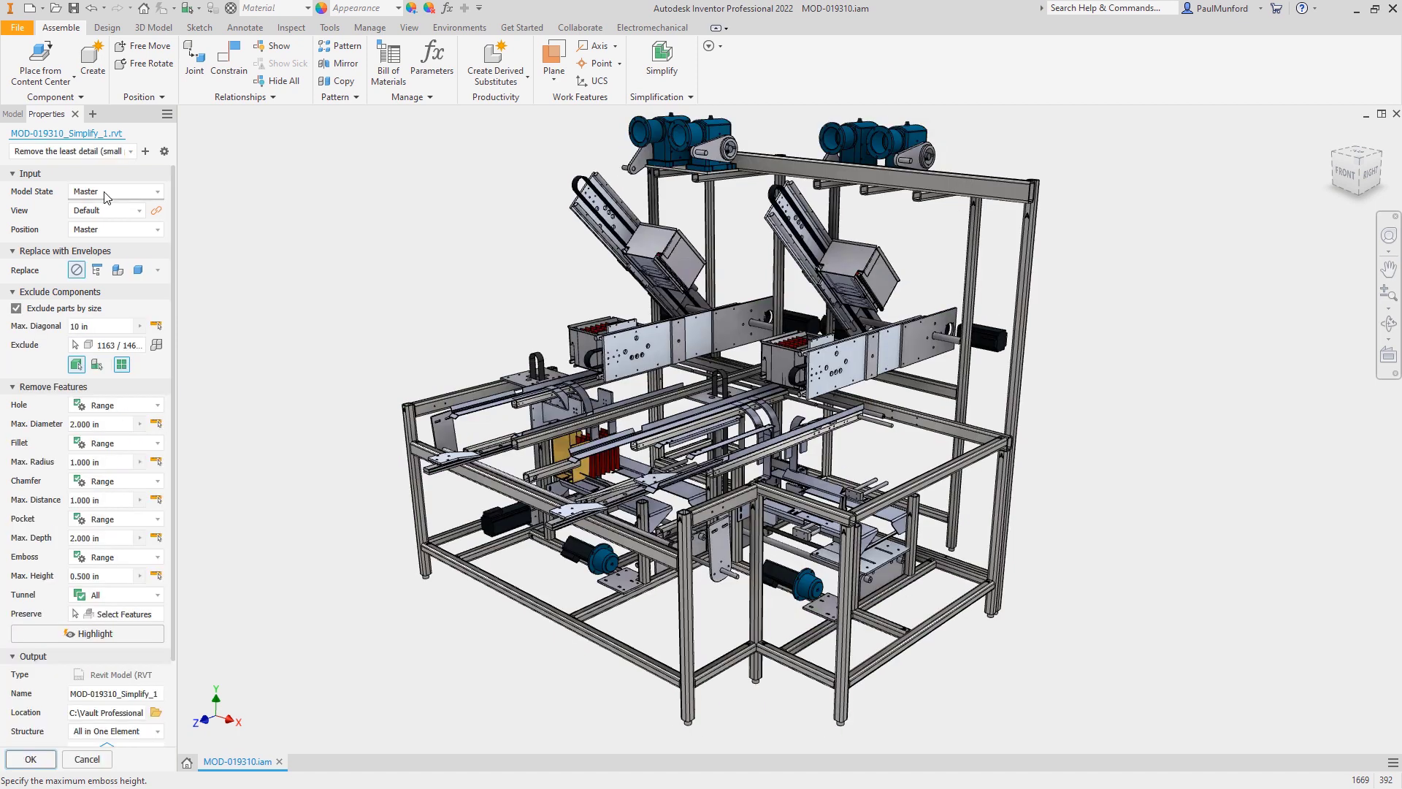
left_click(106, 150)
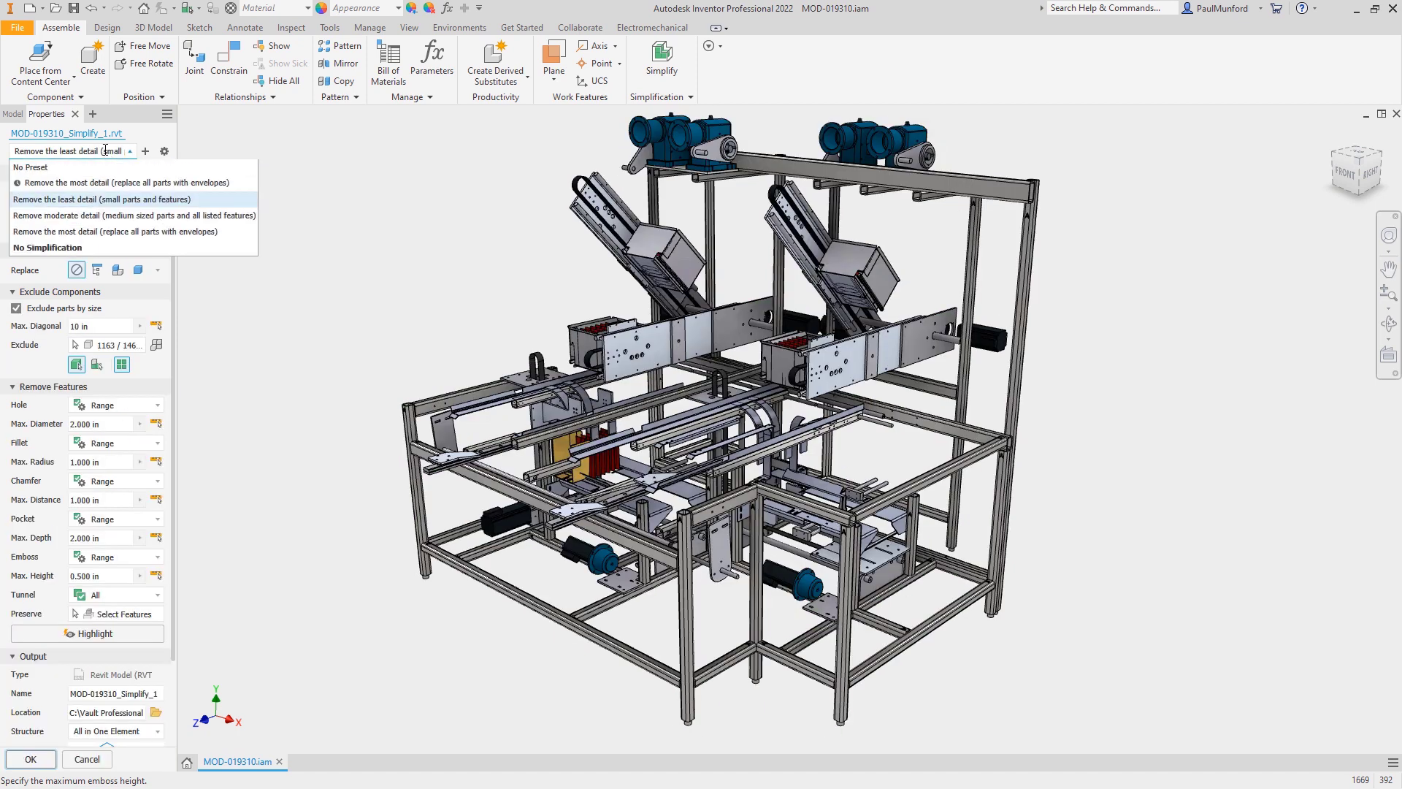
left_click(106, 215)
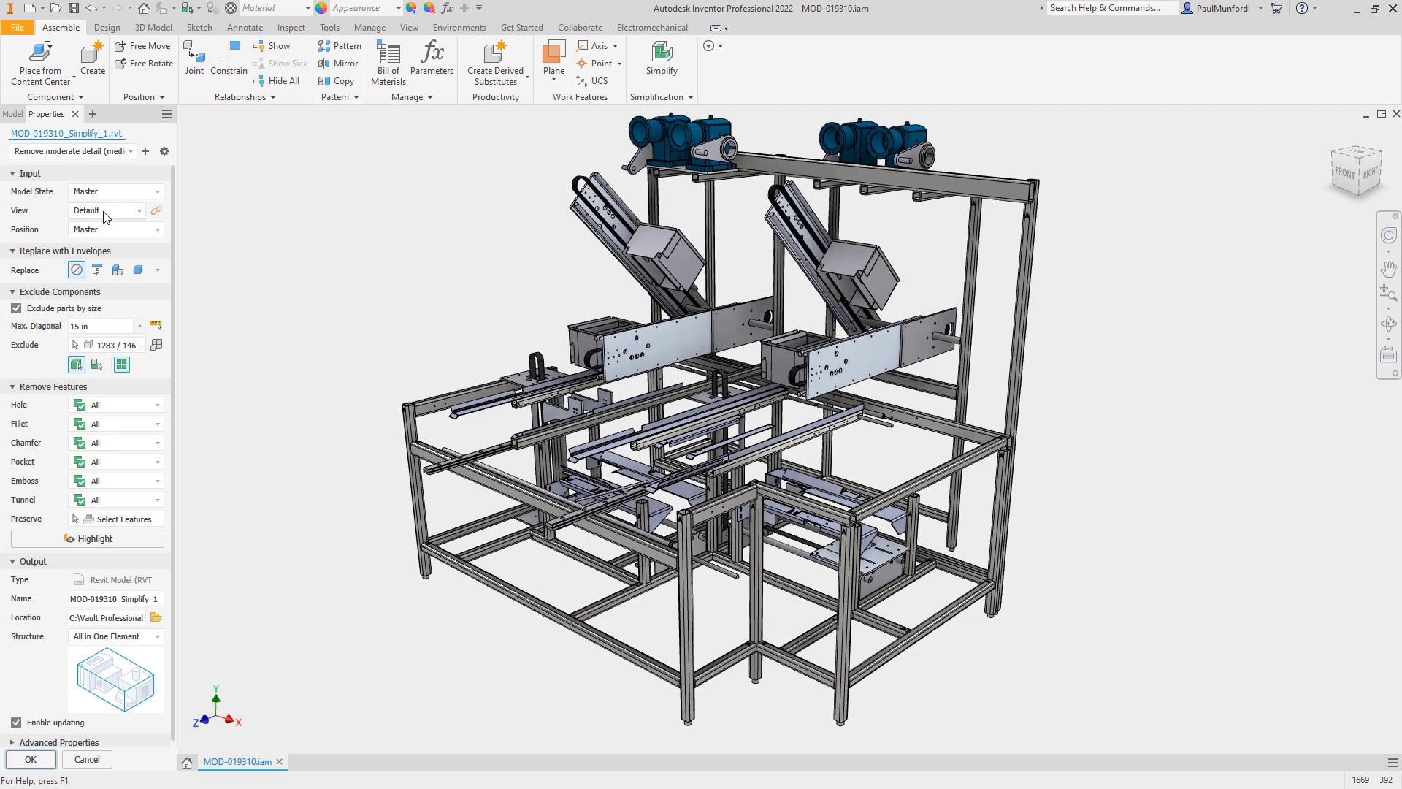
left_click(97, 151)
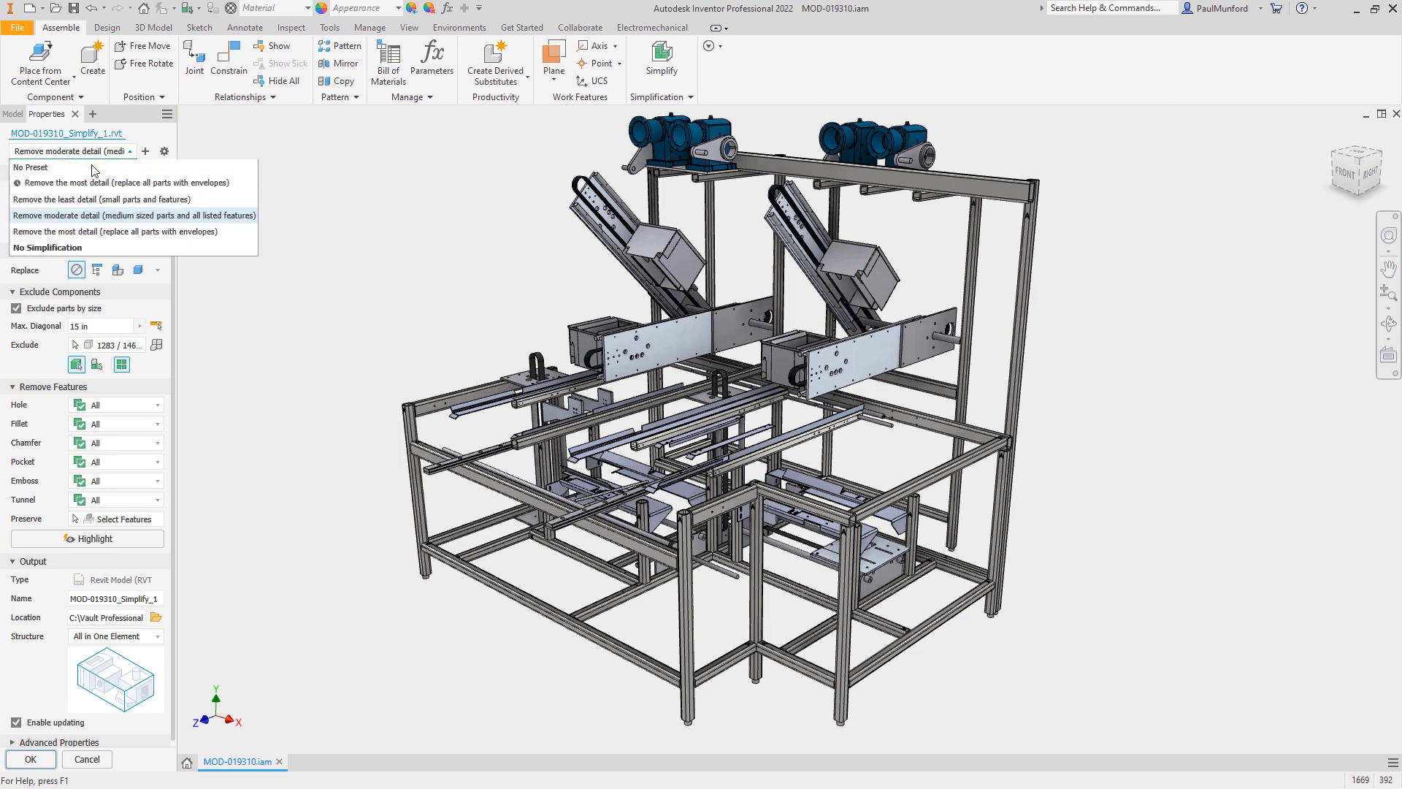
left_click(90, 232)
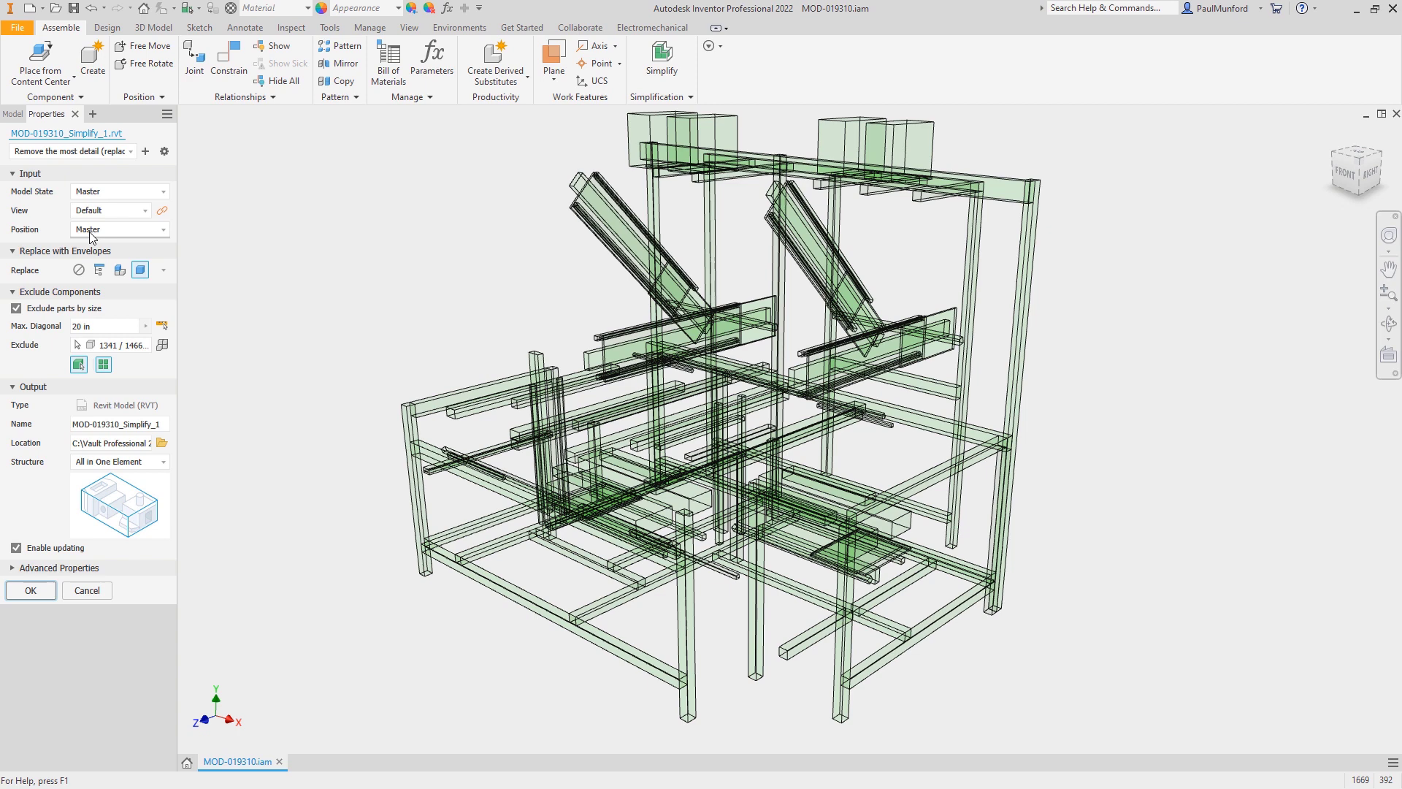
left_click(53, 590)
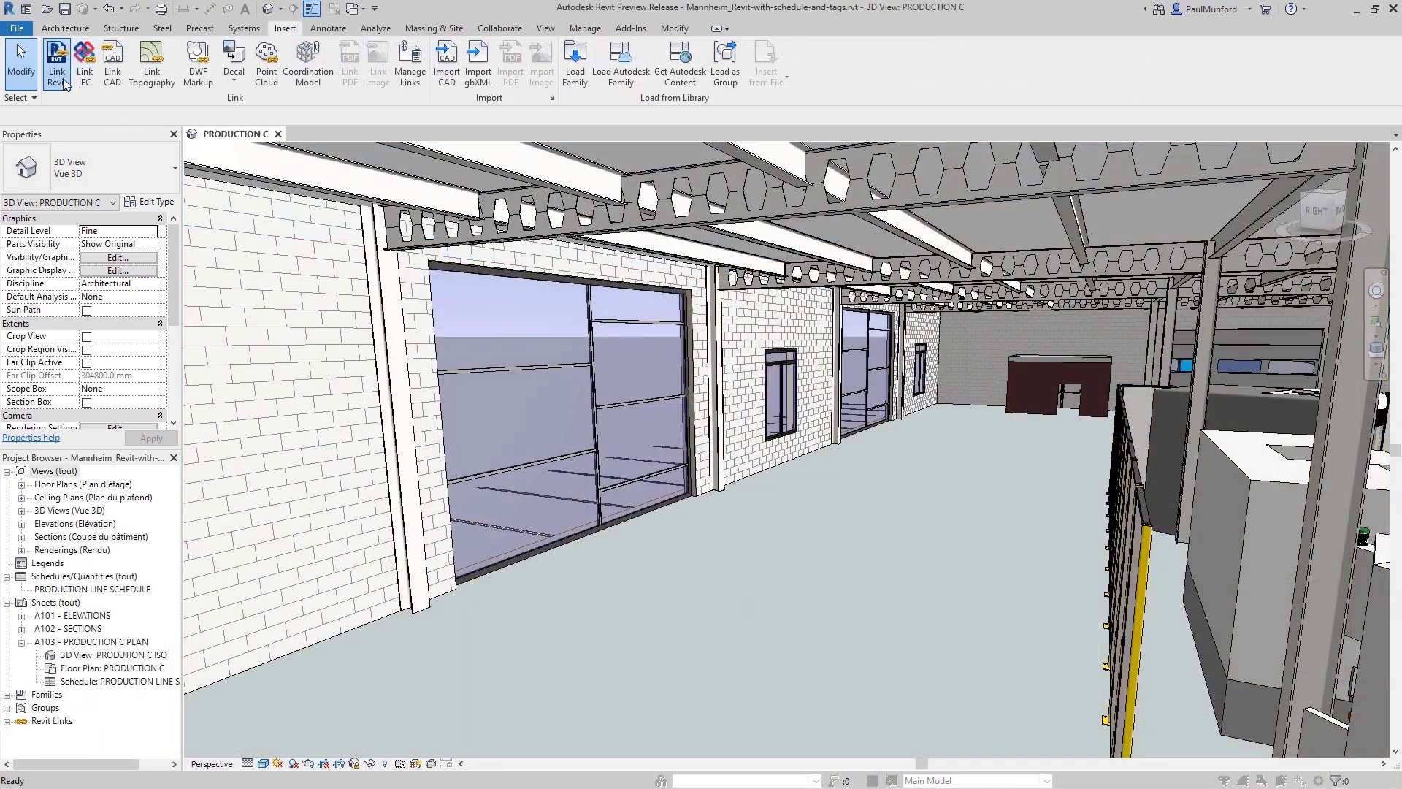
Link Production-C_DigitalTwin.rvt into the Mannheim project via Link Revit.
left_click(57, 70)
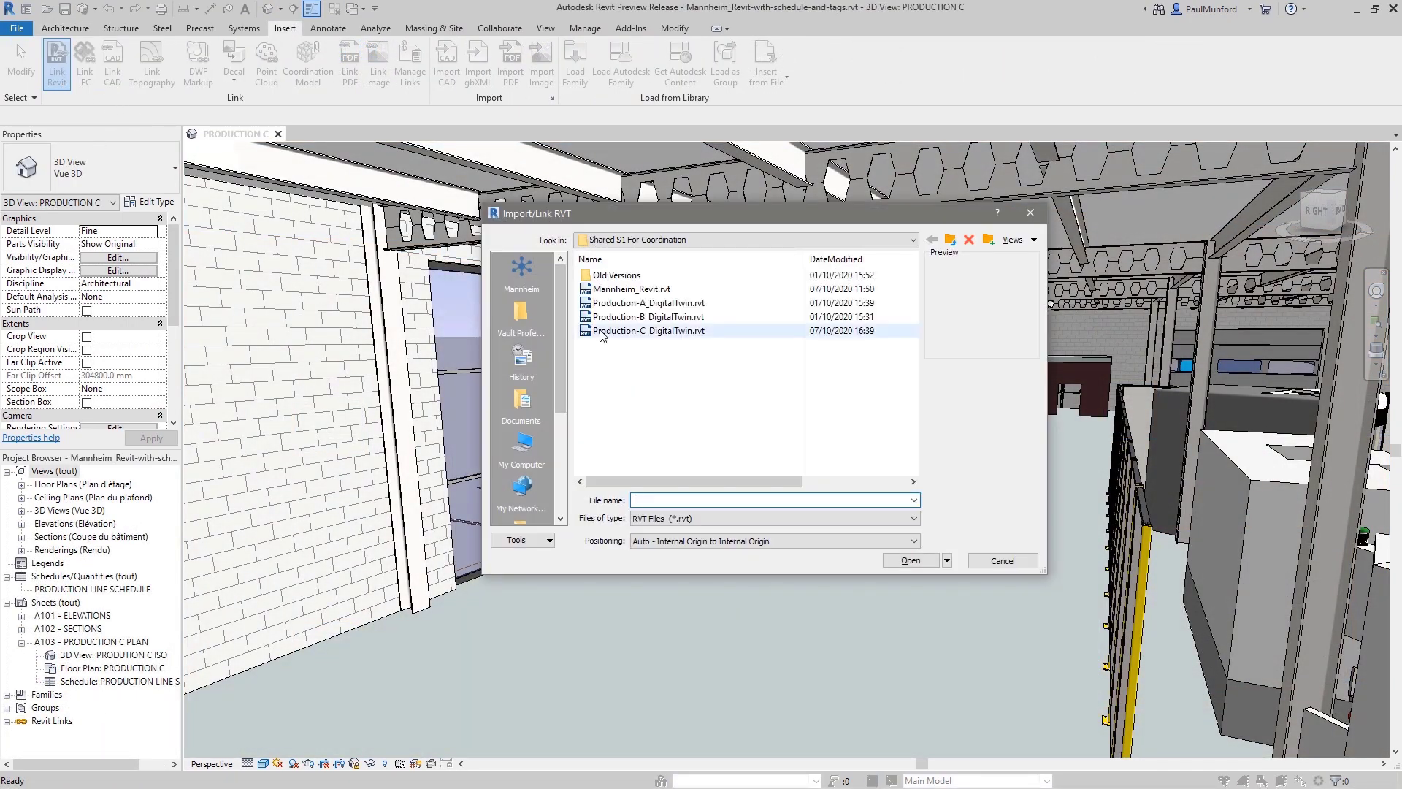
left_click(601, 332)
left_click(898, 561)
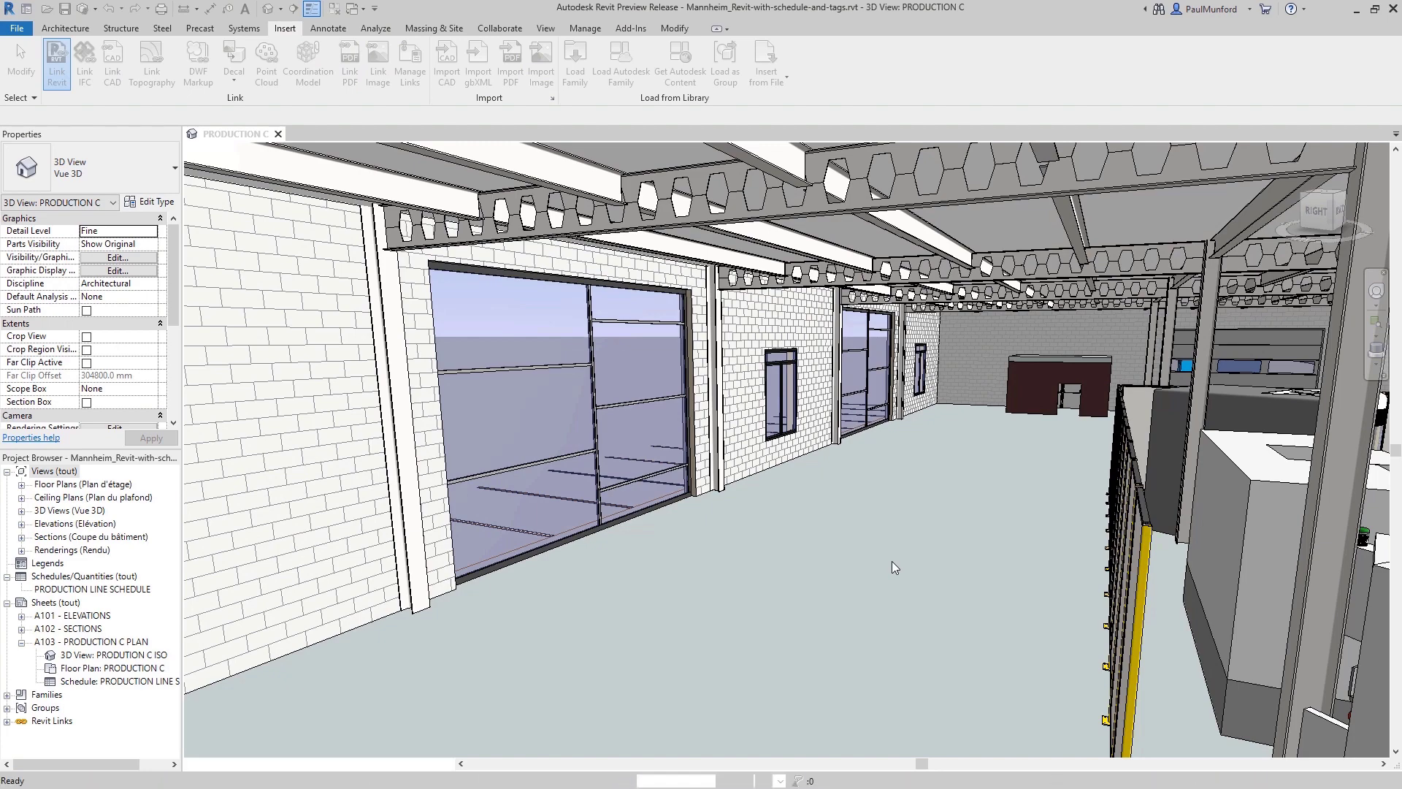